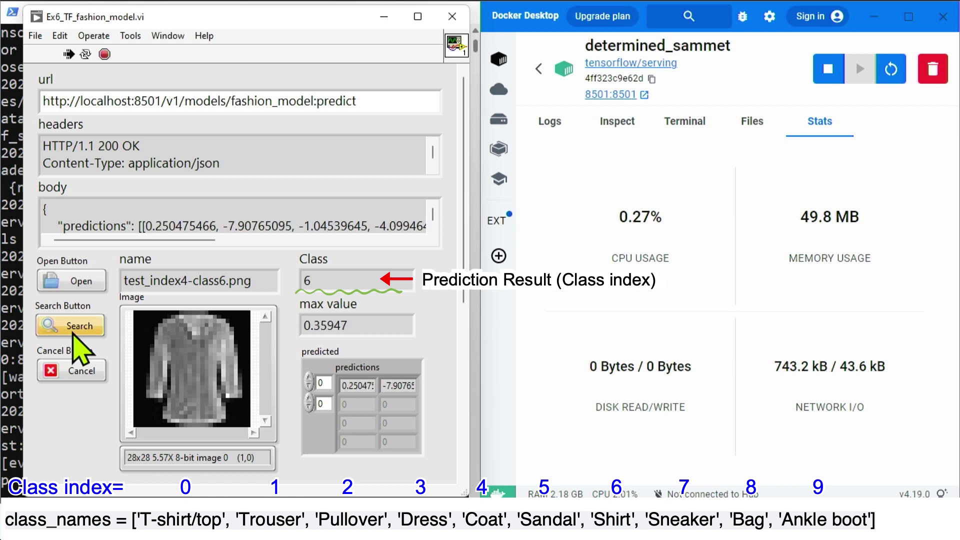
Load the test images test_index5-class1.png and test_index6-class4.png in turn and run the class prediction on each.
{"action": "left_click", "coordinate": [74, 282]}
{"action": "left_click", "coordinate": [82, 328]}
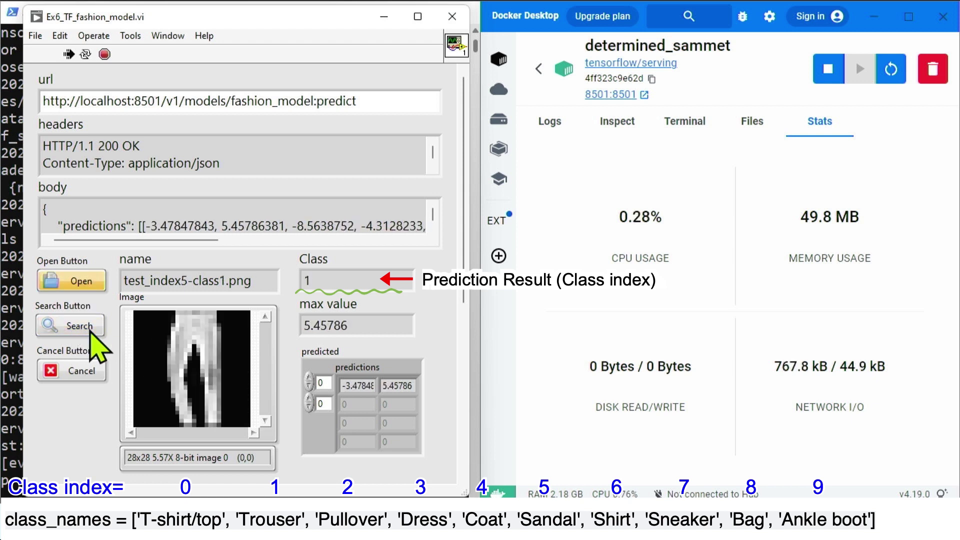
{"action": "left_click", "coordinate": [89, 279]}
{"action": "left_click", "coordinate": [86, 326]}
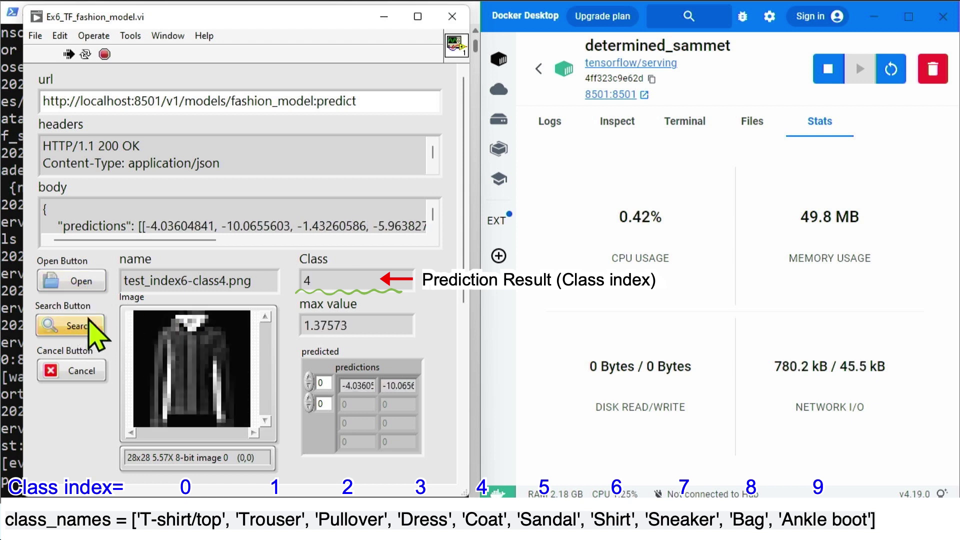
Load the following test images one after another, including test_index8-class5.png, and run the class prediction on each.
{"action": "left_click", "coordinate": [74, 281]}
{"action": "left_click", "coordinate": [80, 326]}
{"action": "left_click", "coordinate": [74, 281]}
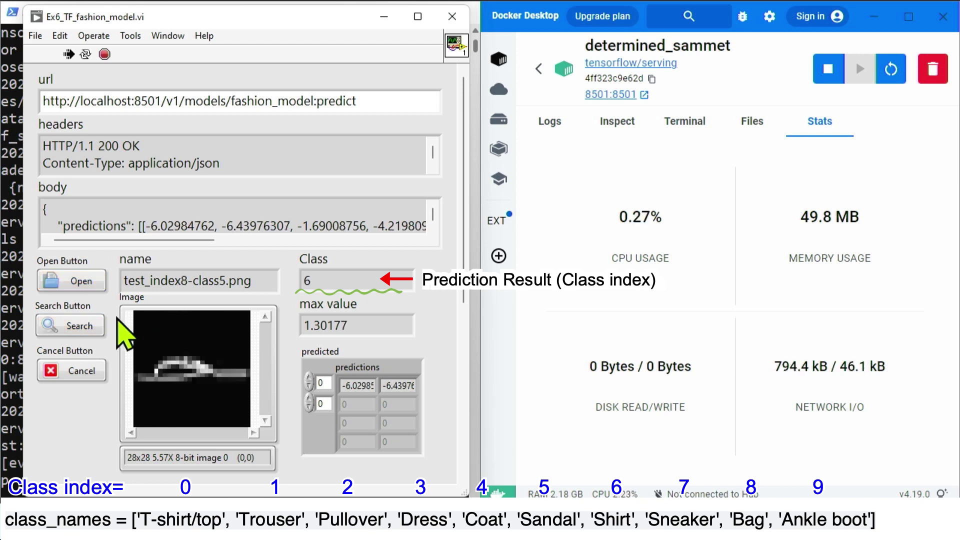
{"action": "left_click", "coordinate": [89, 325]}
{"action": "left_click", "coordinate": [85, 283]}
{"action": "left_click", "coordinate": [88, 324]}
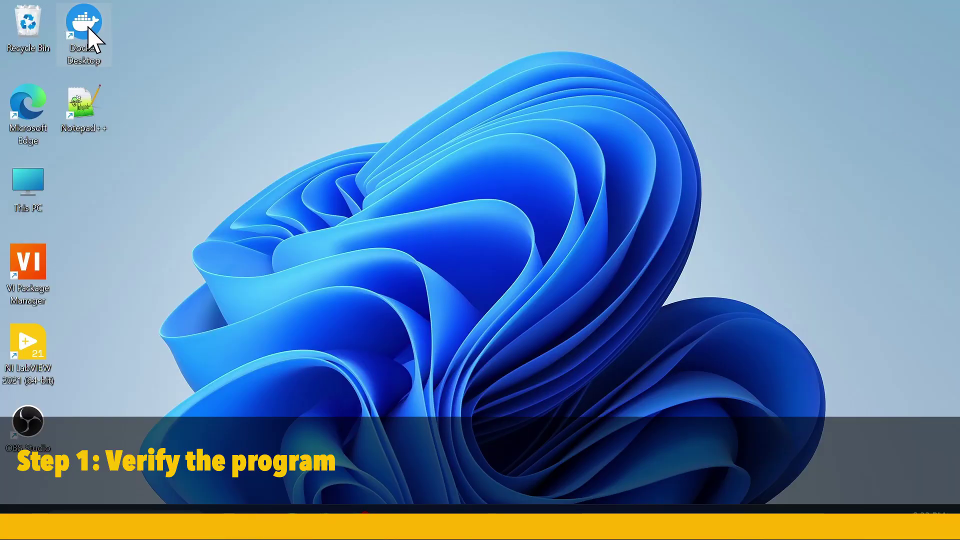
Open Docker Desktop and check its list of containers and its local images for tensorflow/serving.
{"action": "double_click", "coordinate": [89, 35]}
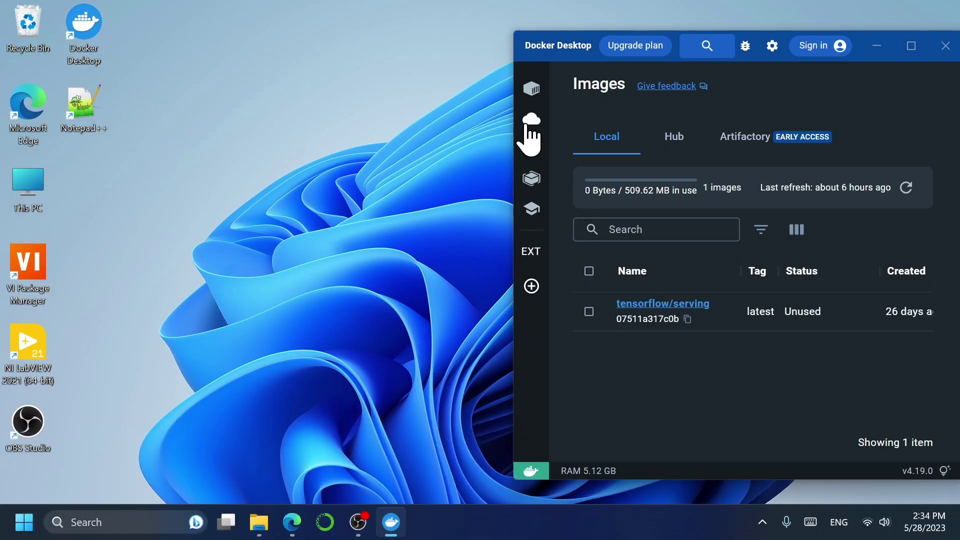
{"action": "left_click", "coordinate": [532, 93]}
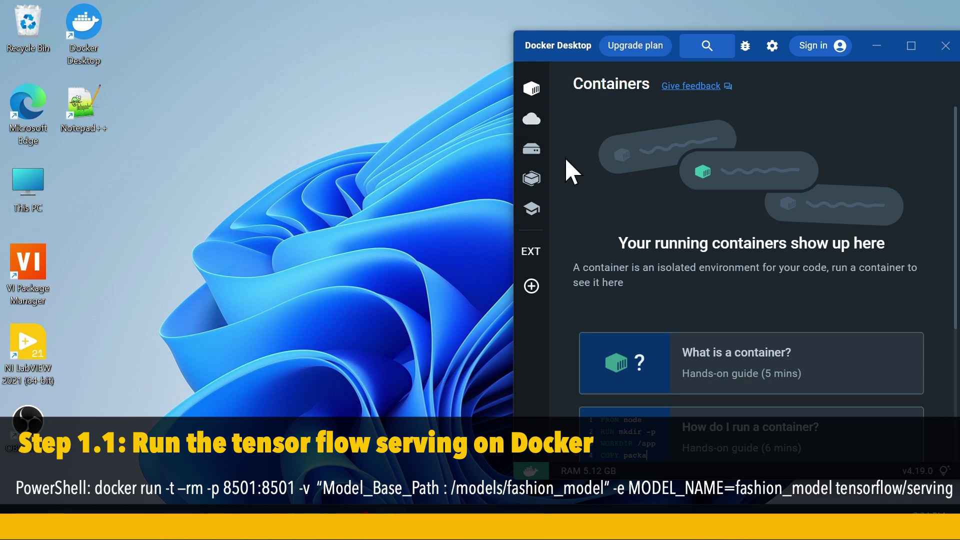
{"action": "scroll", "coordinate": [720, 279], "scroll_direction": "down", "scroll_amount": 5}
{"action": "left_click", "coordinate": [532, 122]}
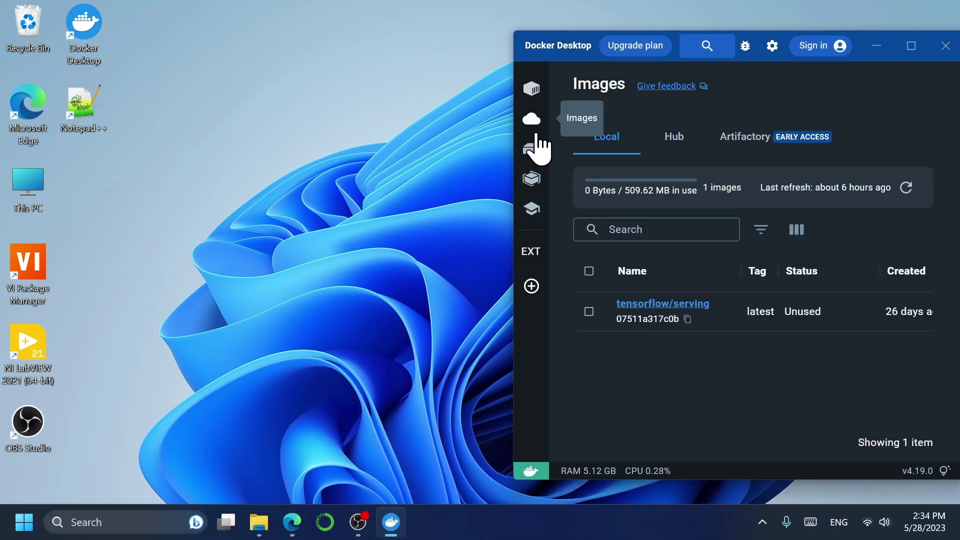
Open Windows PowerShell and display the list of containers in Docker Desktop.
{"action": "key", "text": "super"}
{"action": "type", "text": "power"}
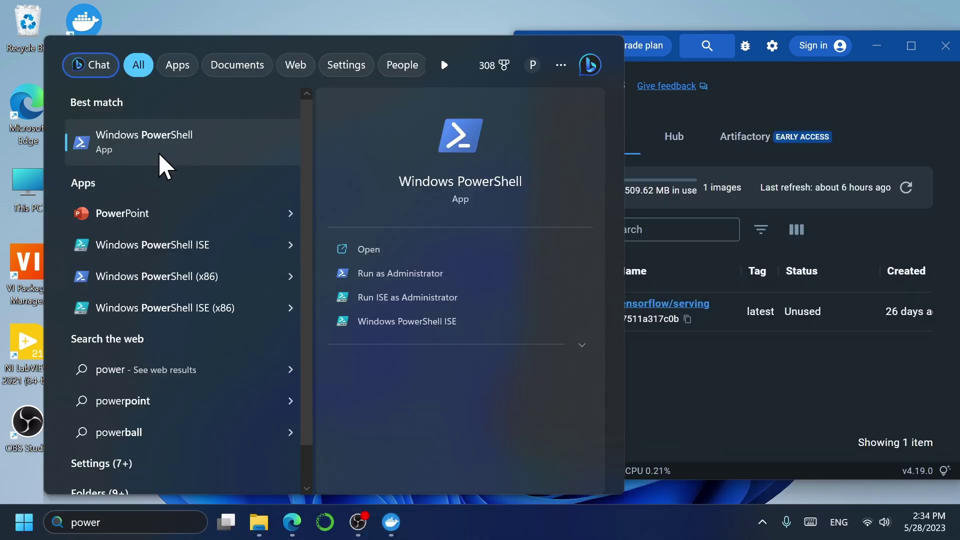
{"action": "left_click", "coordinate": [159, 155]}
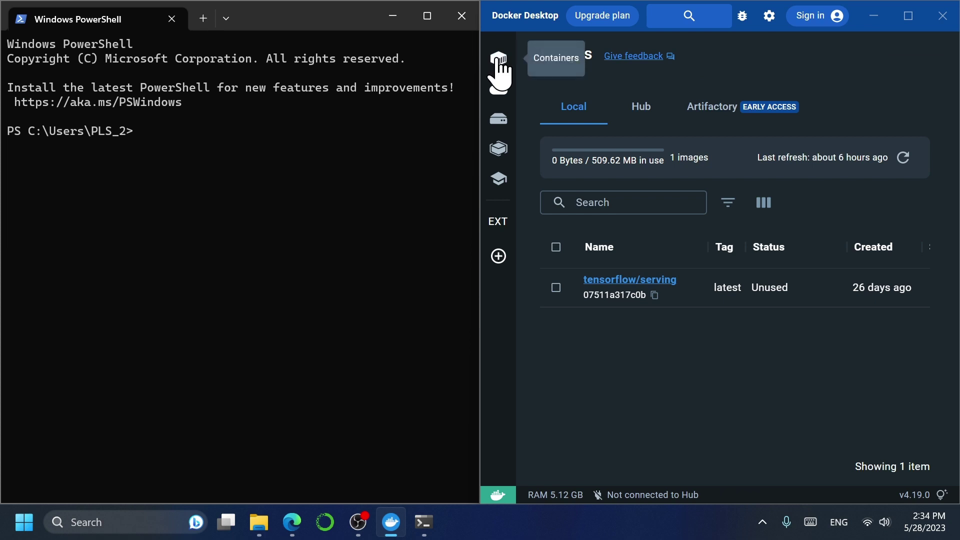
{"action": "left_click", "coordinate": [504, 61]}
Enter in PowerShell, without running it: docker run -t --rm -p 8501:8501, mounting Downloads\fashion_model to /models/fashion_model, with -e MODEL_NAME=fashion_model tensorflow/serving.
{"action": "left_click", "coordinate": [261, 190]}
{"action": "type", "text": "docker run -t --rm -p 8501:8501 -v \"C:\\Users\\PLS_2\\Downloads\\fashion_model:/models/fashion_model\" -e MODEL_NAME=fashion_model tensorflow/serving &"}
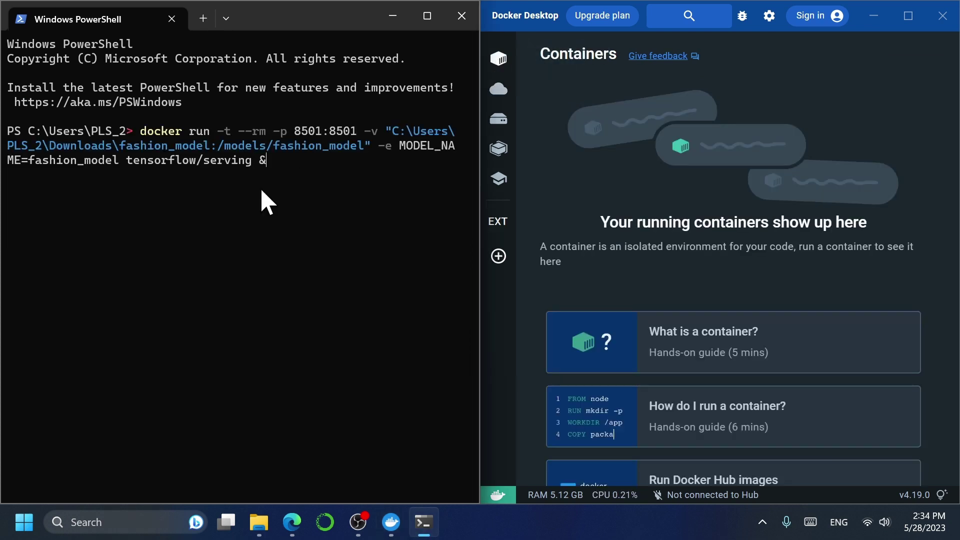
{"action": "key", "text": "BackSpace"}
{"action": "key", "text": "BackSpace"}
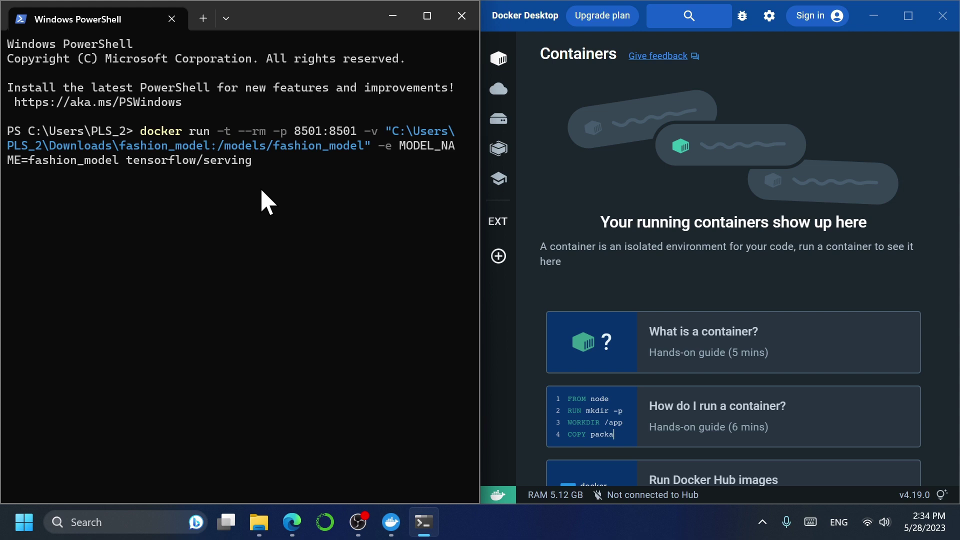
Check the fashion_model folder in Downloads and its version subfolder 1 in File Explorer, and minimize the window.
{"action": "left_click", "coordinate": [259, 522]}
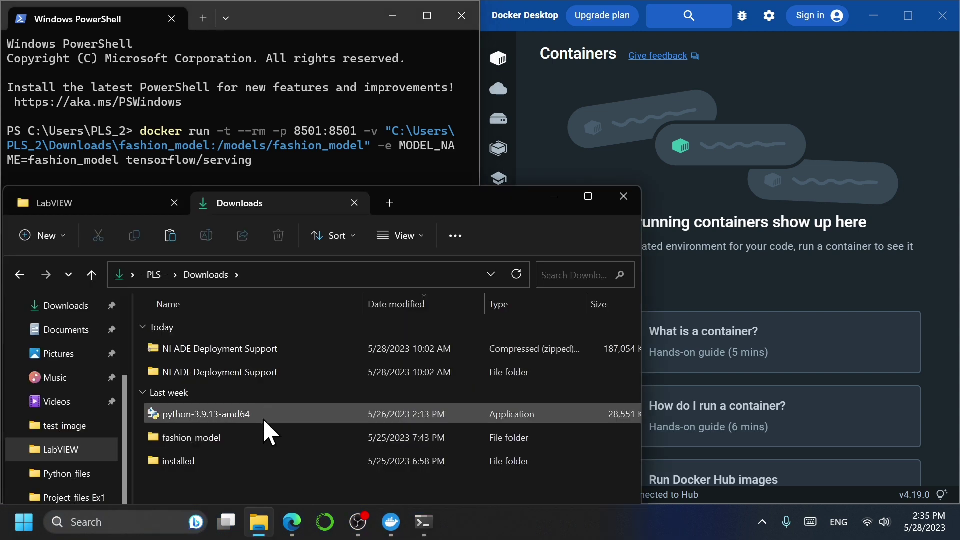
{"action": "left_click", "coordinate": [237, 439]}
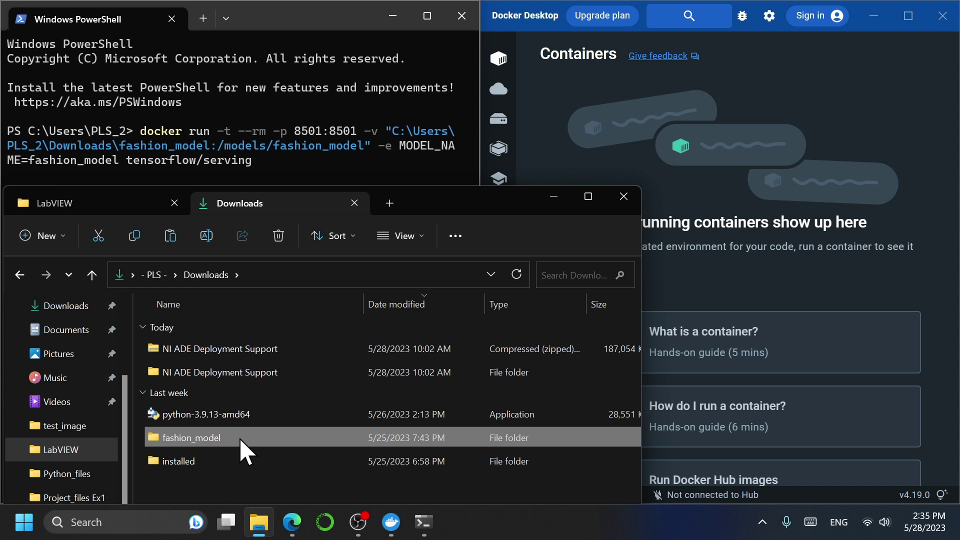
{"action": "double_click", "coordinate": [242, 450]}
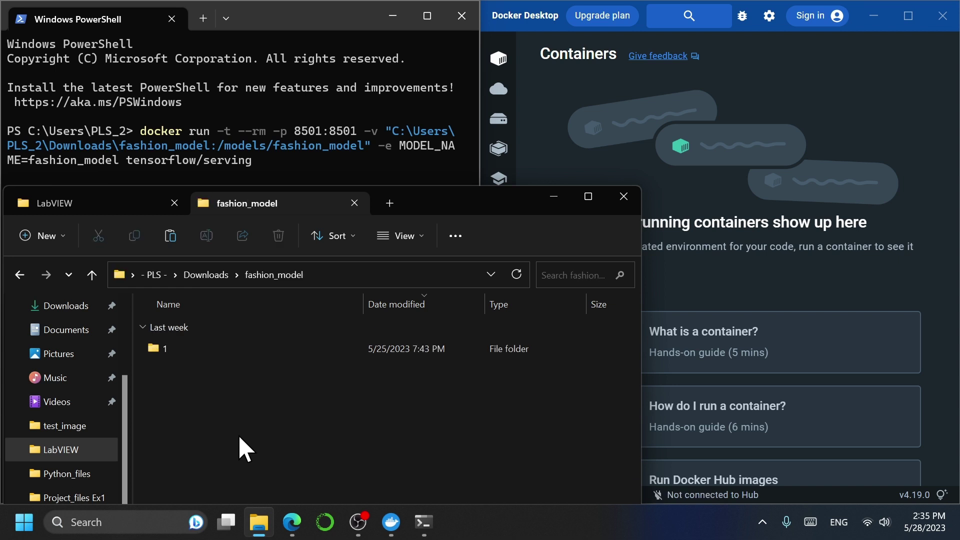
{"action": "left_click", "coordinate": [175, 352]}
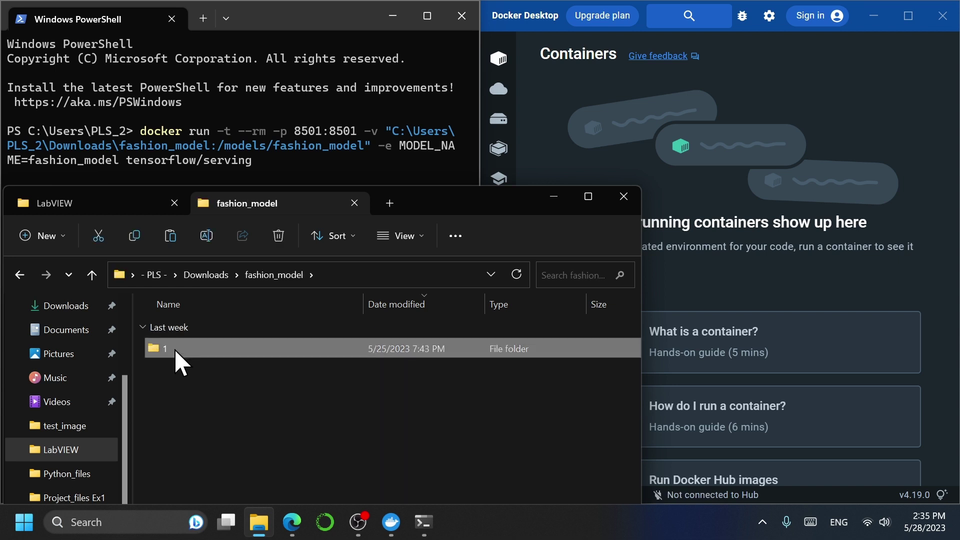
{"action": "left_click", "coordinate": [554, 199]}
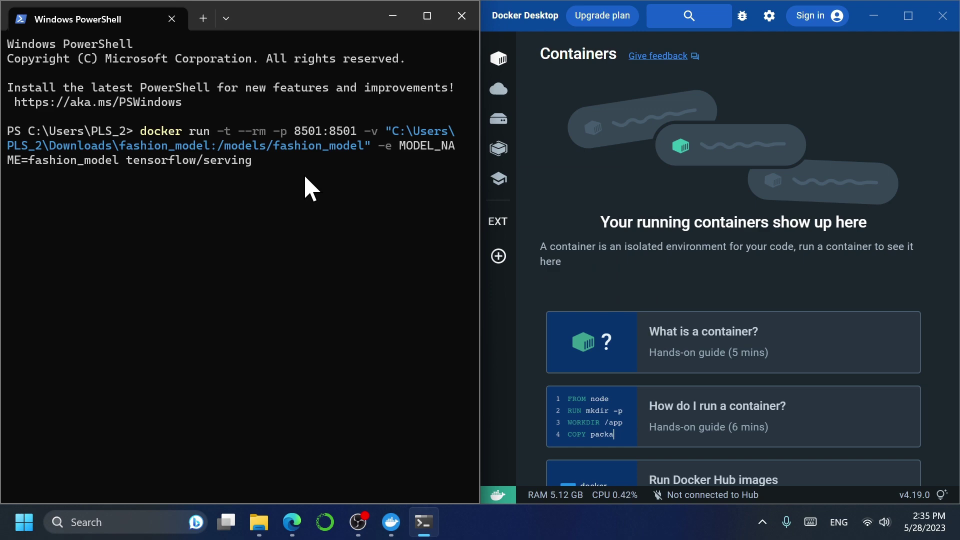
Run the prepared docker command to start the TensorFlow Serving container, and minimize PowerShell.
{"action": "key", "text": "Return"}
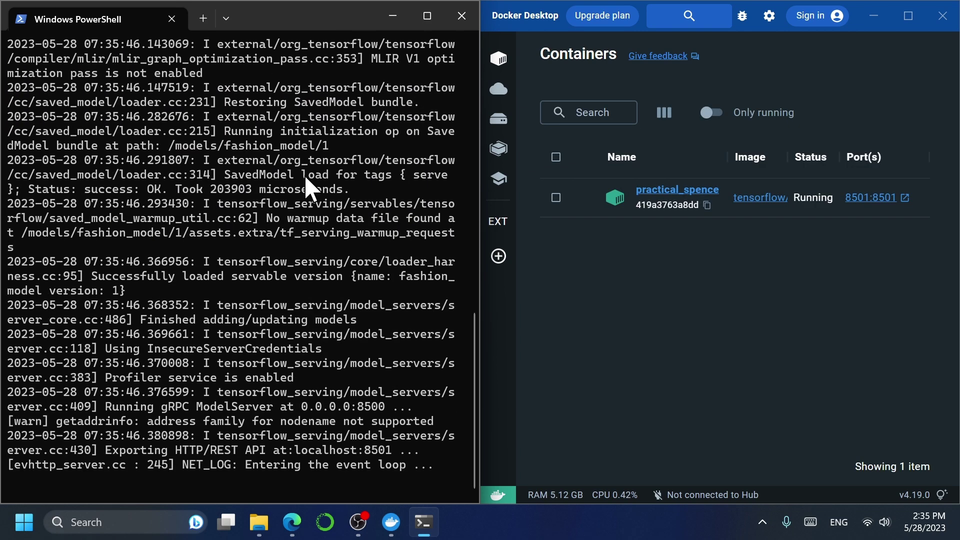
{"action": "left_click", "coordinate": [391, 17]}
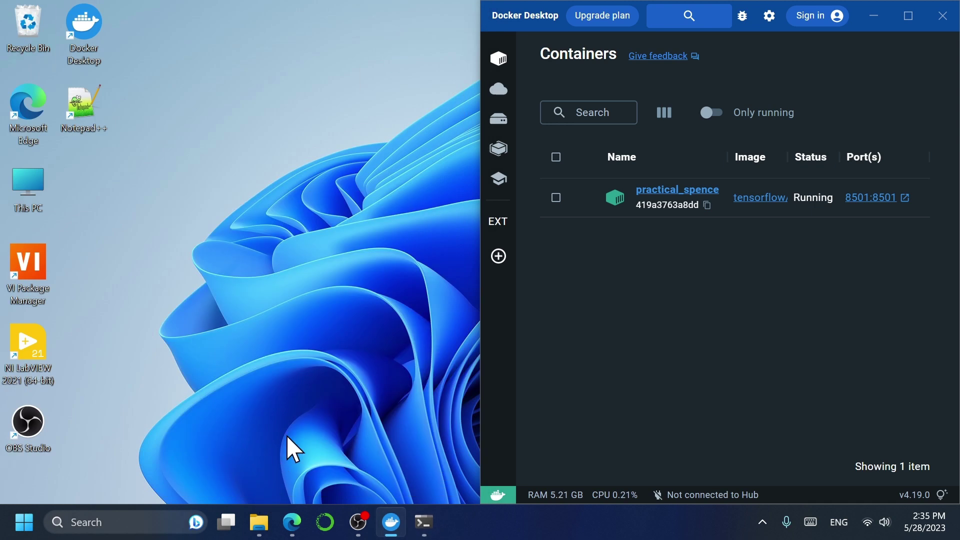
Open Ex6_TF_fashion_model from the LabVIEW folder in Documents, minimize File Explorer and run the VI.
{"action": "left_click", "coordinate": [255, 515]}
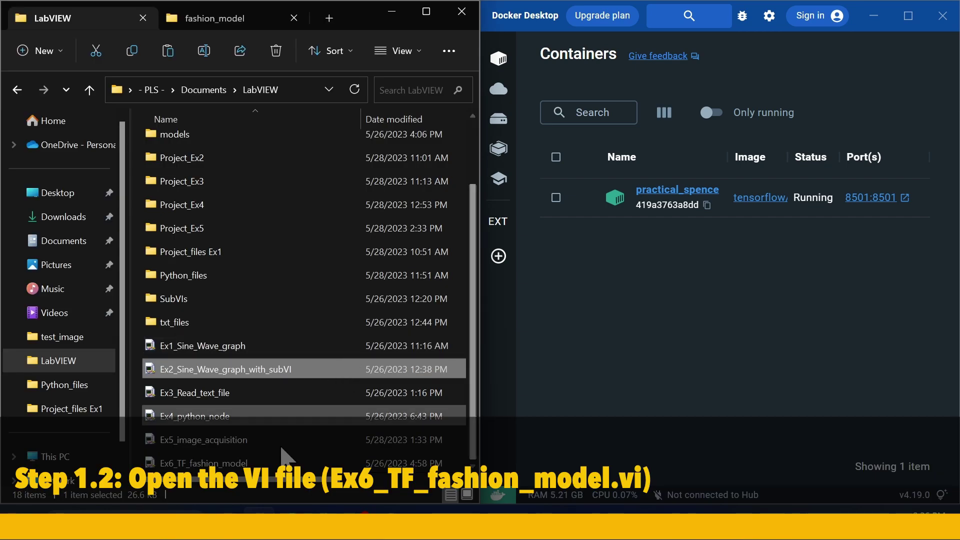
{"action": "left_click", "coordinate": [284, 463]}
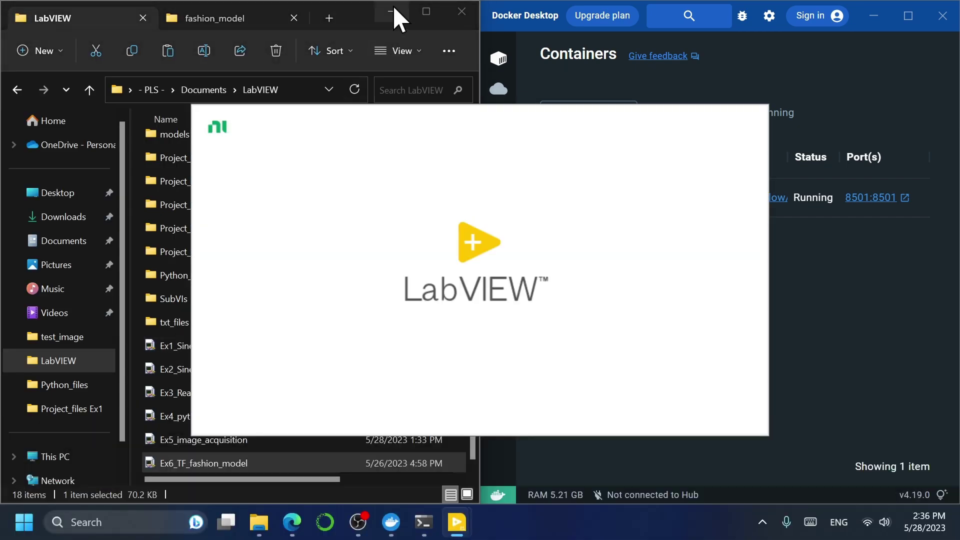
{"action": "left_click", "coordinate": [393, 11]}
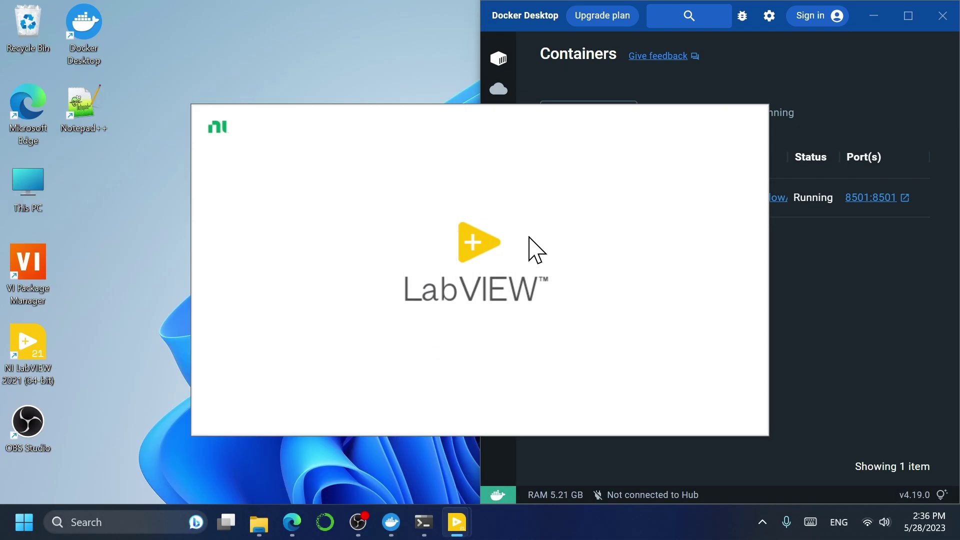
{"action": "left_click", "coordinate": [69, 54]}
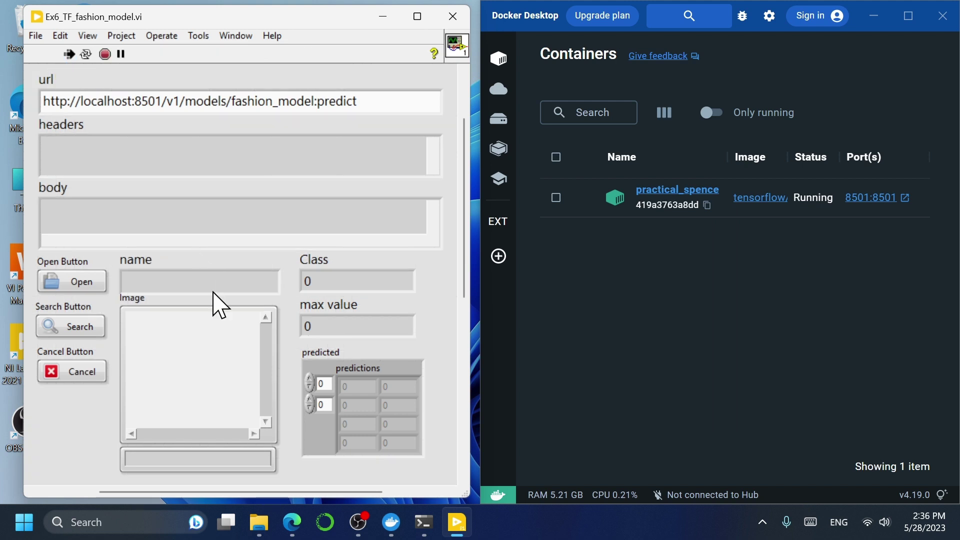
Load test_index0-class9 from the test_image folder, run the prediction and check the resulting class.
{"action": "left_click", "coordinate": [100, 284]}
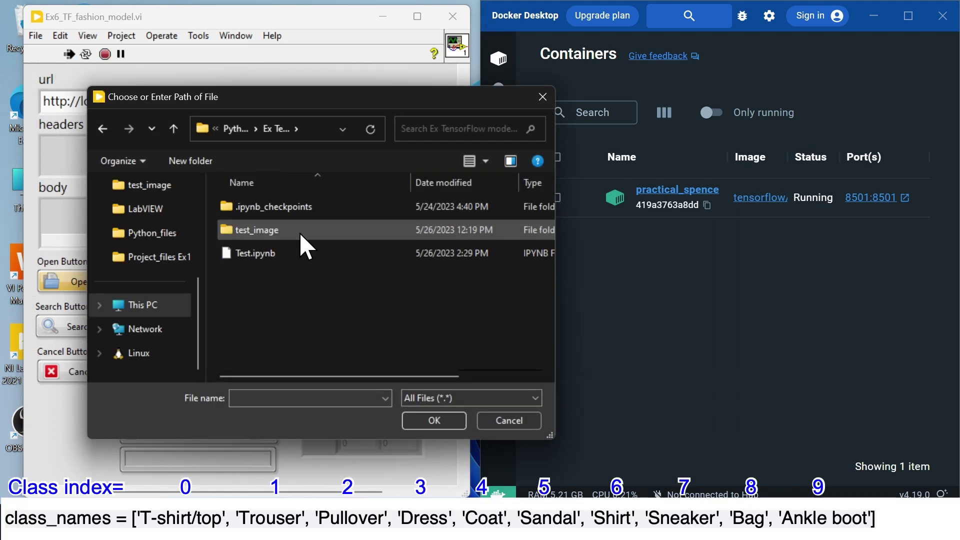
{"action": "double_click", "coordinate": [299, 232]}
{"action": "left_click", "coordinate": [280, 239]}
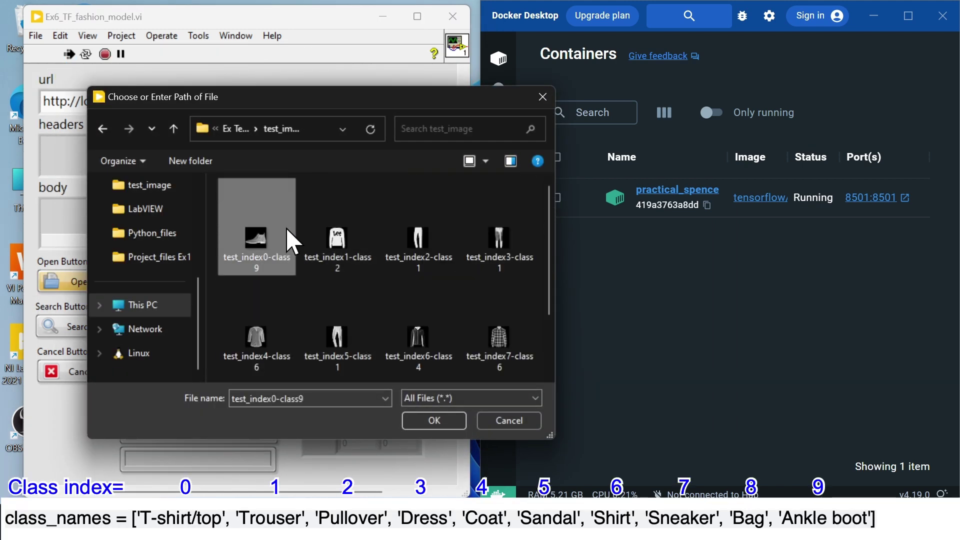
{"action": "double_click", "coordinate": [287, 231]}
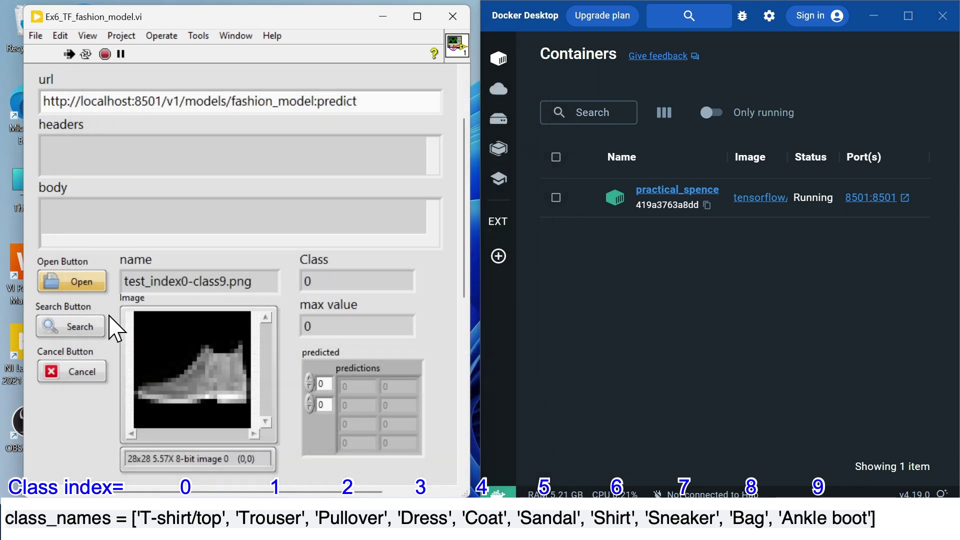
{"action": "left_click", "coordinate": [92, 330]}
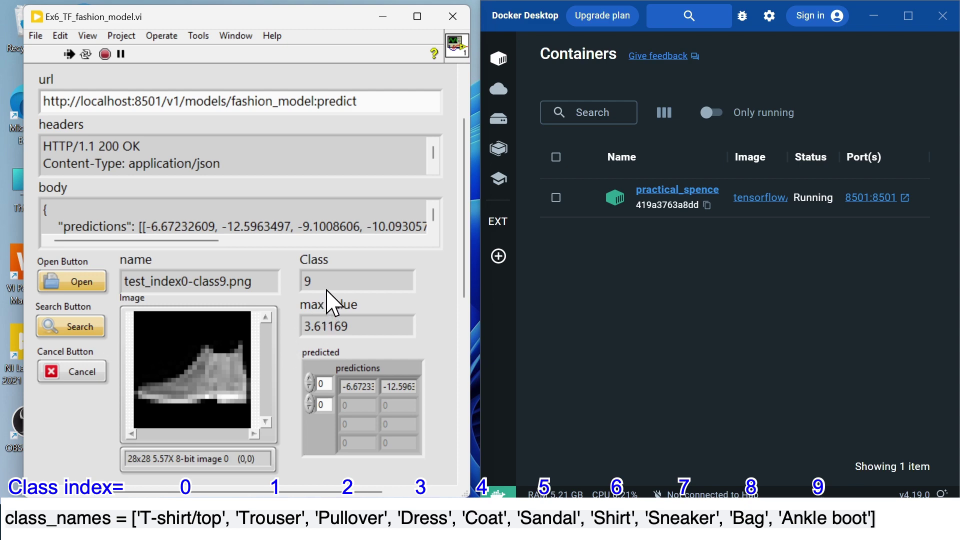
{"action": "double_click", "coordinate": [306, 278]}
Load the test_index7-class6 image and run the class prediction on it.
{"action": "left_click", "coordinate": [75, 281]}
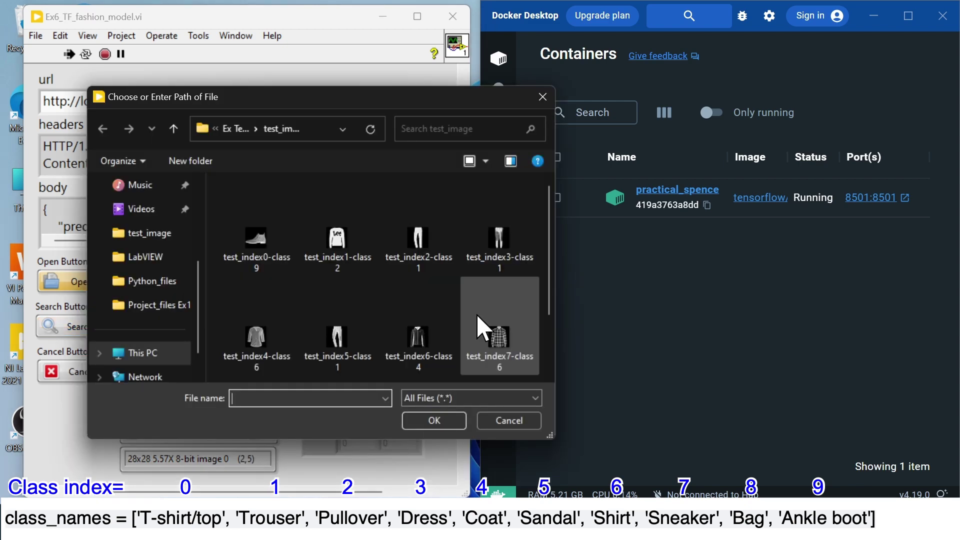
{"action": "double_click", "coordinate": [477, 317]}
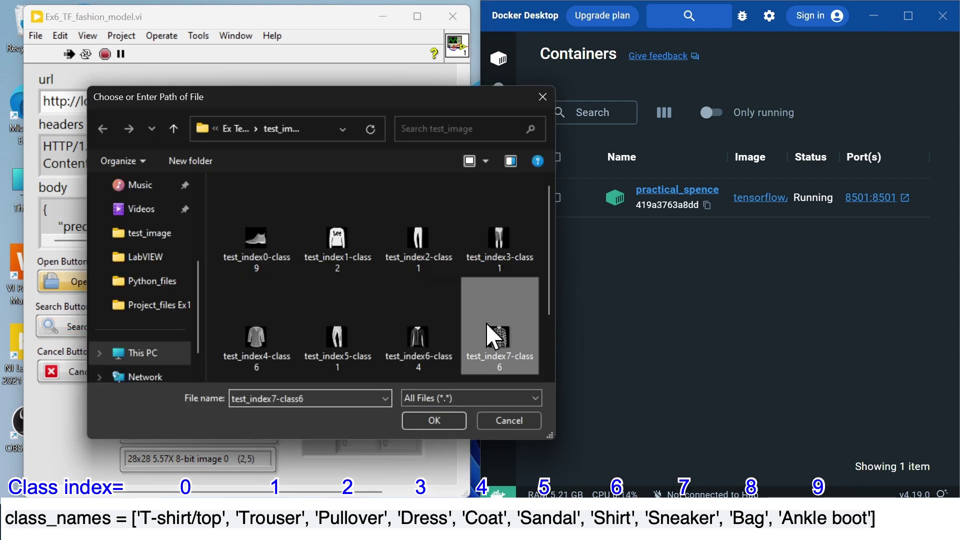
{"action": "left_click", "coordinate": [79, 328]}
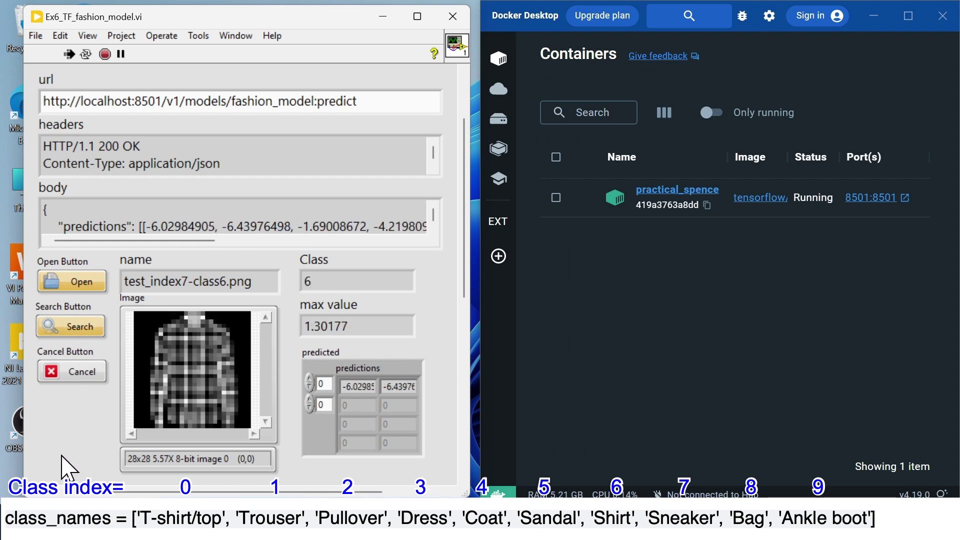
Show the VI's block diagram and examine the event structure's Timeout, Open Button, Search Button and Cancel Button cases.
{"action": "left_click", "coordinate": [236, 35]}
{"action": "left_click", "coordinate": [255, 48]}
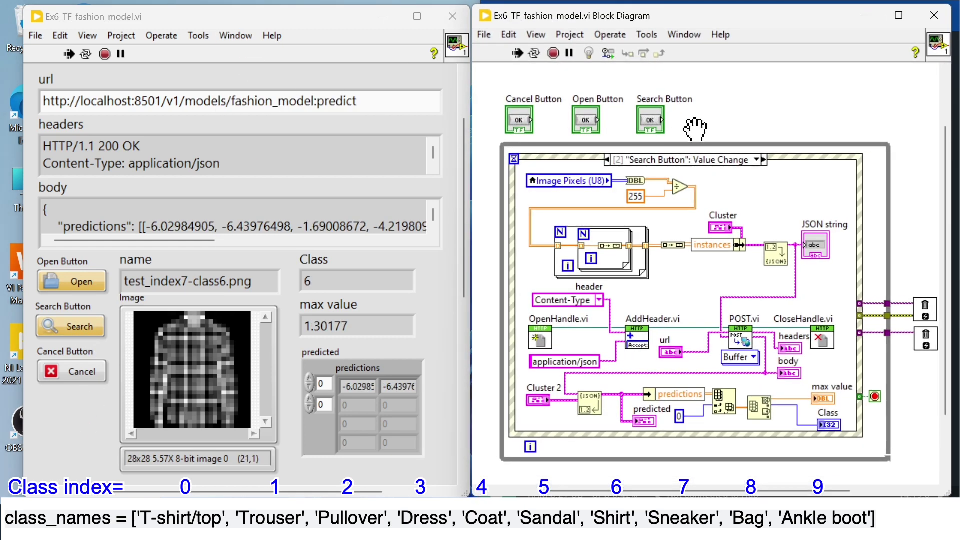
{"action": "left_click", "coordinate": [739, 161]}
{"action": "left_click", "coordinate": [754, 161]}
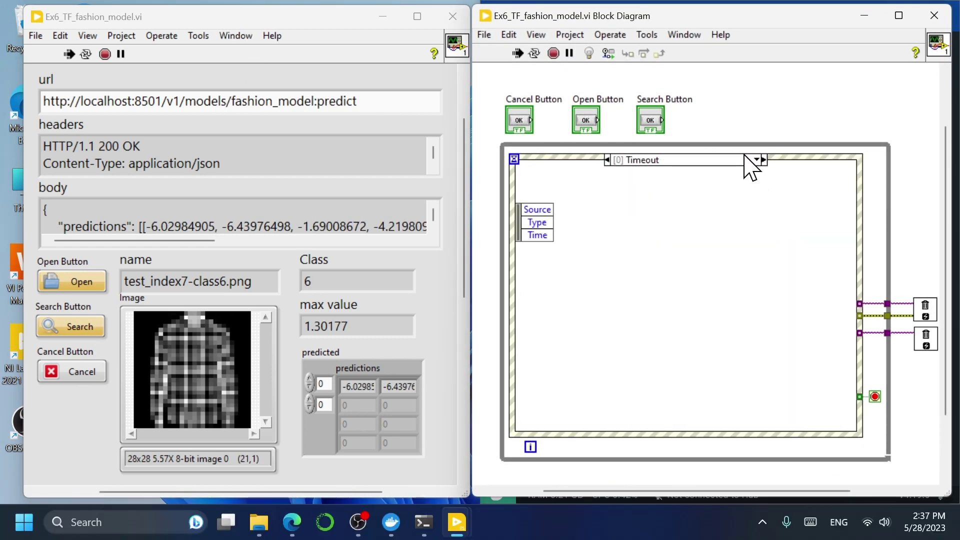
{"action": "left_click", "coordinate": [749, 161]}
{"action": "left_click", "coordinate": [769, 174]}
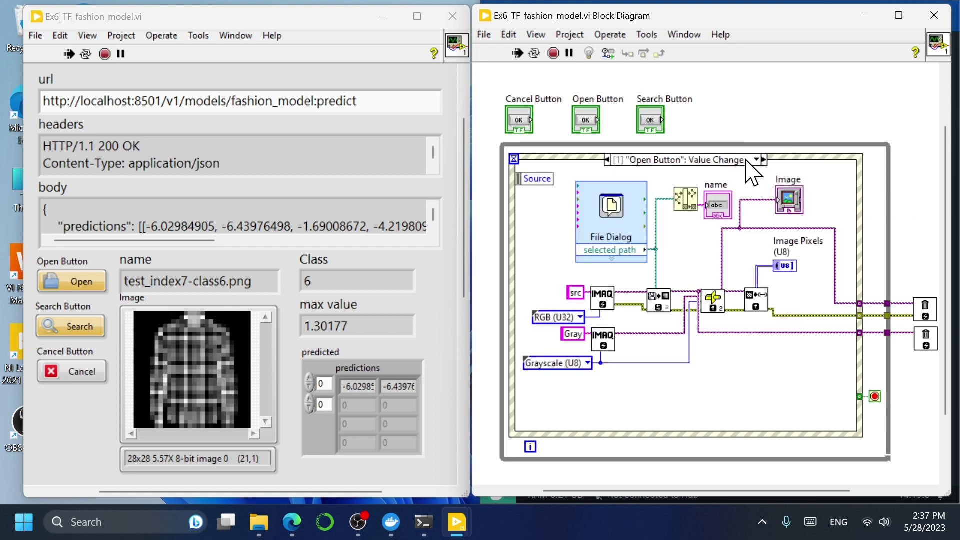
{"action": "left_click", "coordinate": [752, 161]}
{"action": "left_click", "coordinate": [773, 191]}
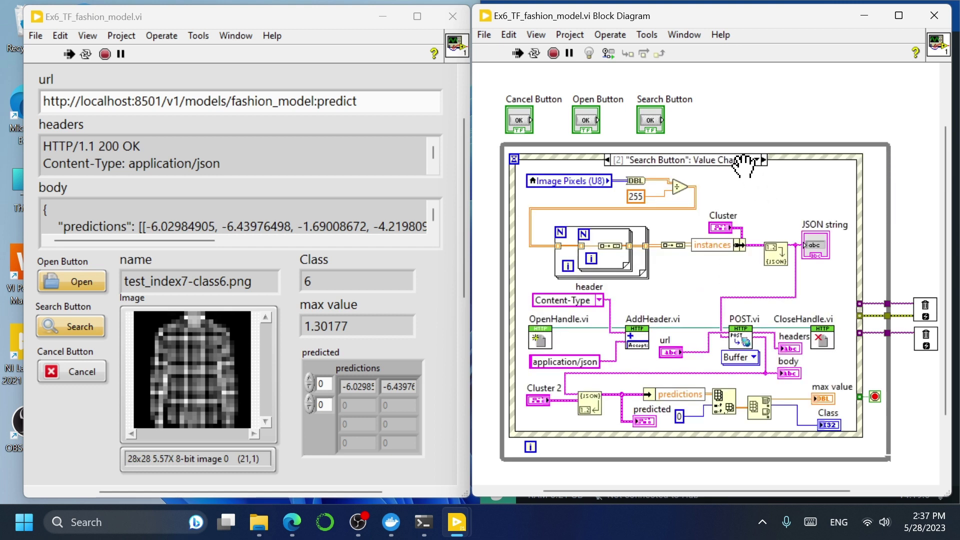
{"action": "left_click", "coordinate": [742, 162]}
{"action": "left_click", "coordinate": [775, 213]}
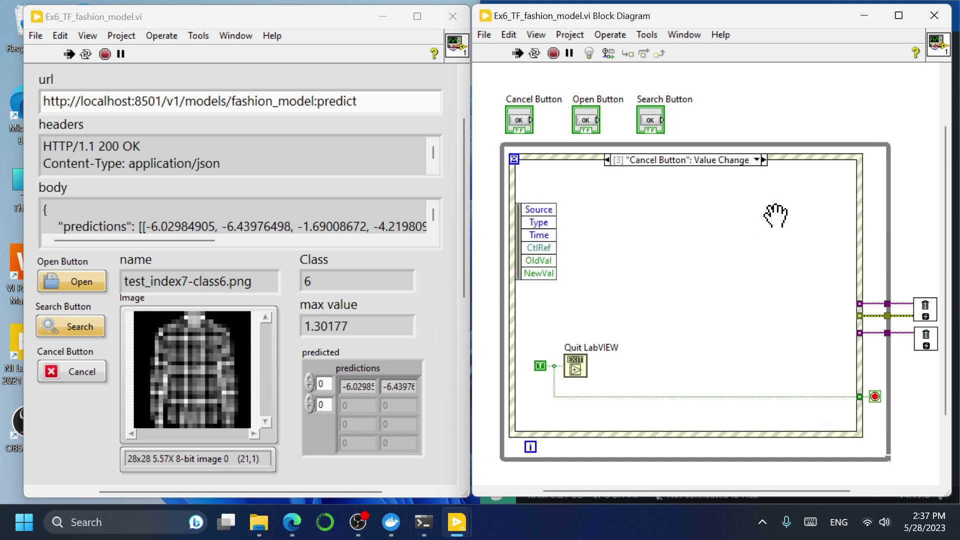
End the running fashion model VI with its Cancel function.
{"action": "left_click", "coordinate": [82, 376]}
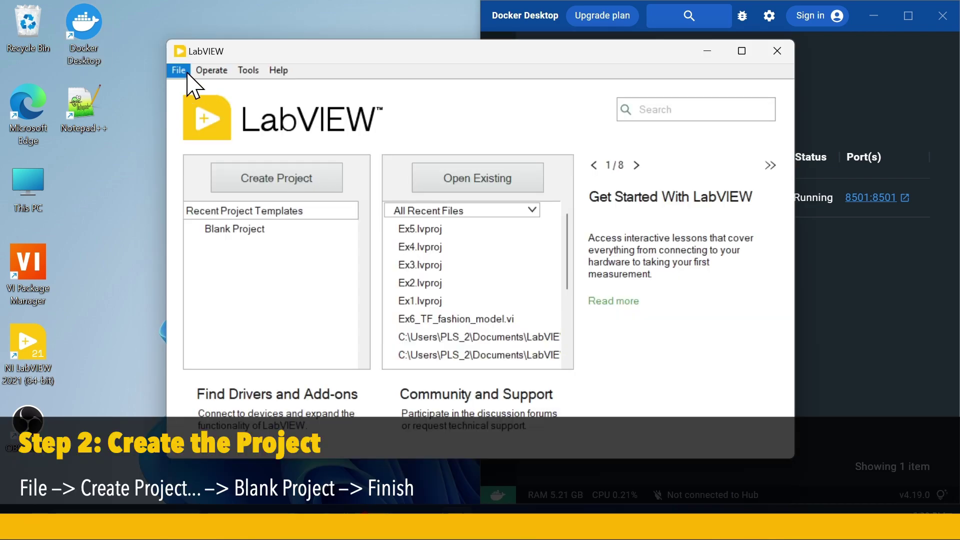
Create a new project from the Blank Project template.
{"action": "left_click", "coordinate": [178, 70]}
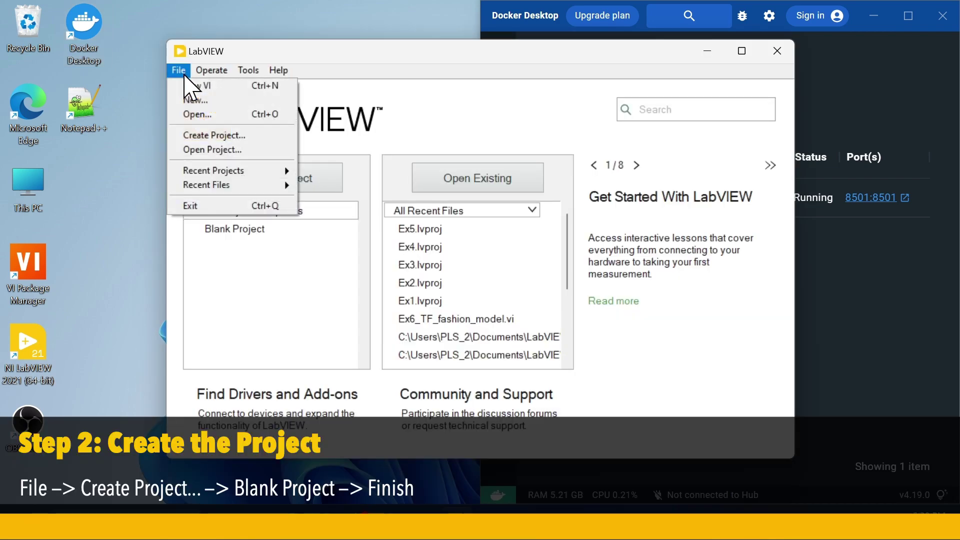
{"action": "left_click", "coordinate": [252, 139]}
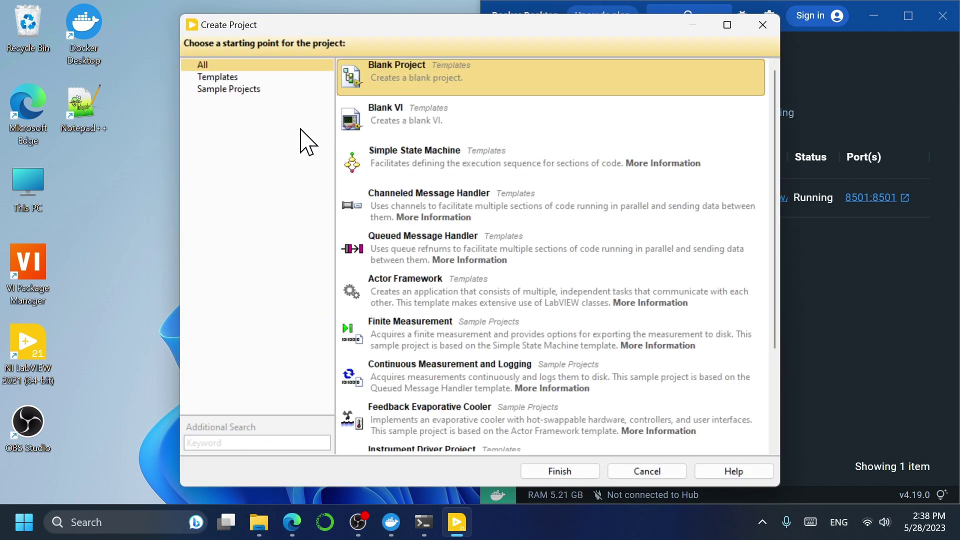
{"action": "left_click", "coordinate": [579, 473]}
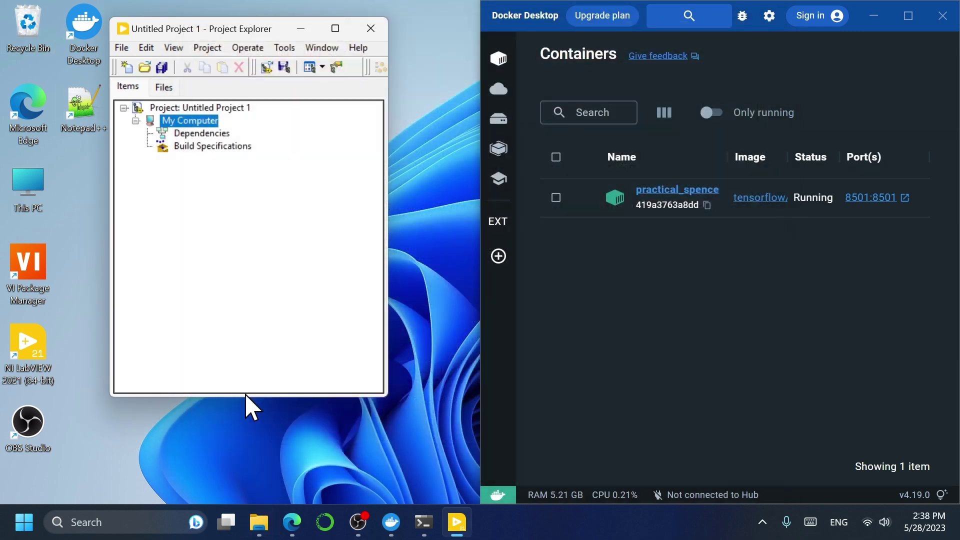
Save the project as Ex6 in a new Project_Ex6 folder inside the LabVIEW documents folder.
{"action": "left_click", "coordinate": [125, 50]}
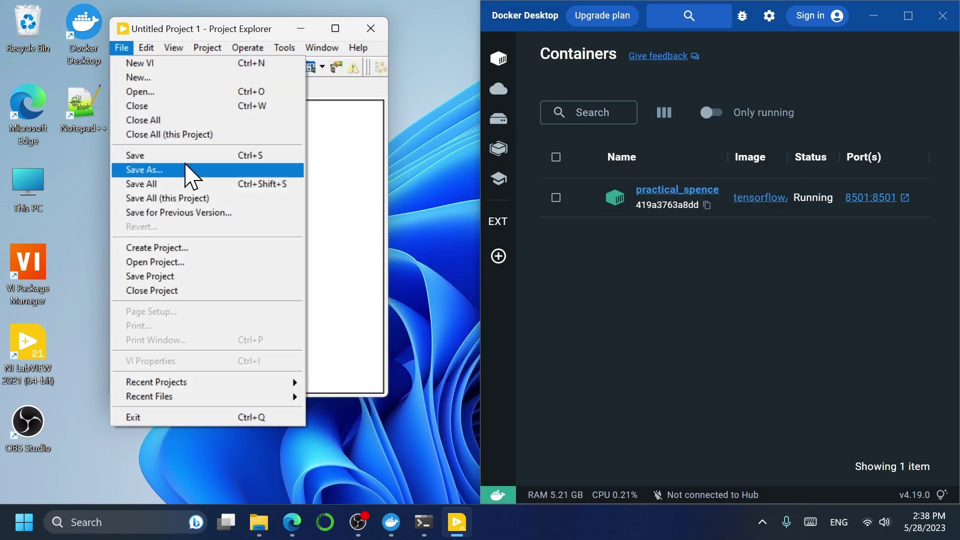
{"action": "left_click", "coordinate": [193, 175]}
{"action": "left_click", "coordinate": [322, 280]}
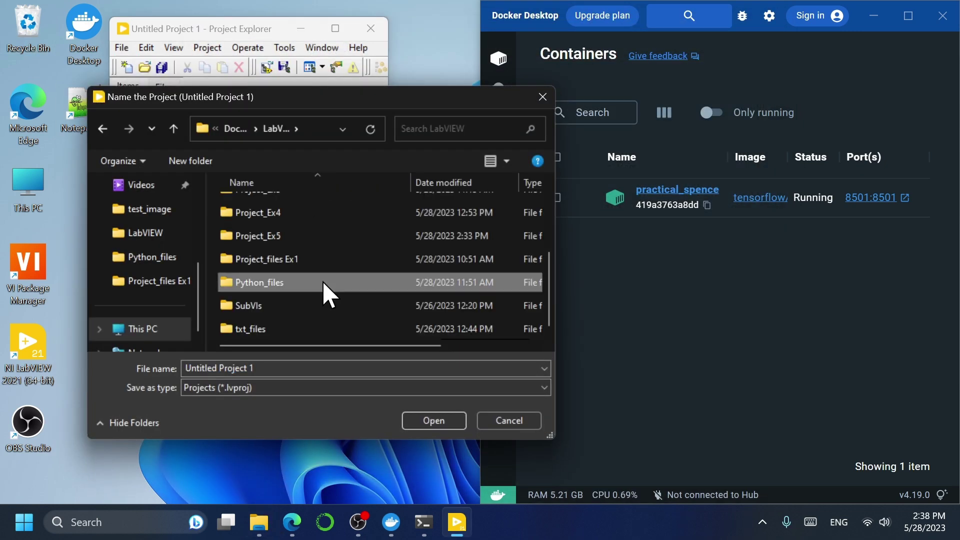
{"action": "key", "text": "ctrl+shift+n"}
{"action": "type", "text": "Project_Ex6"}
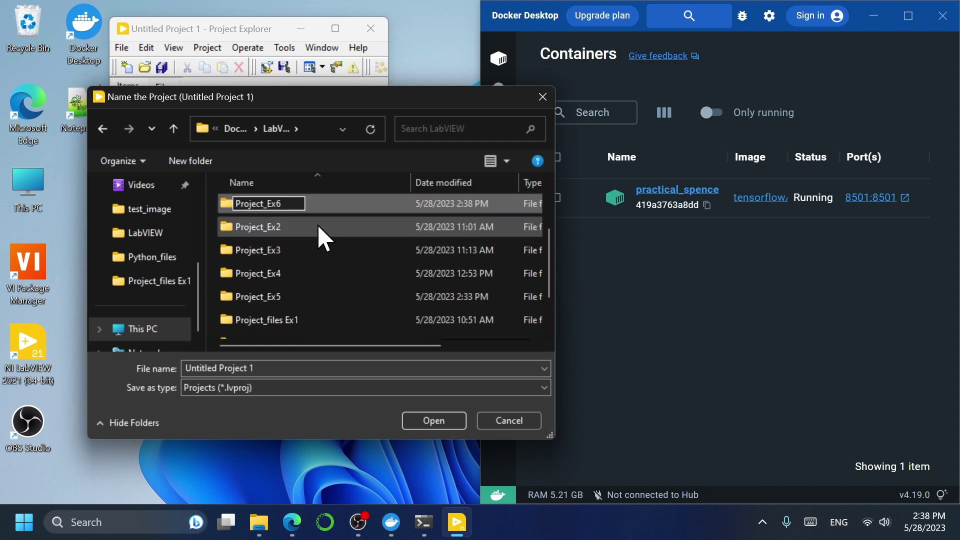
{"action": "key", "text": "Return"}
{"action": "key", "text": "Return"}
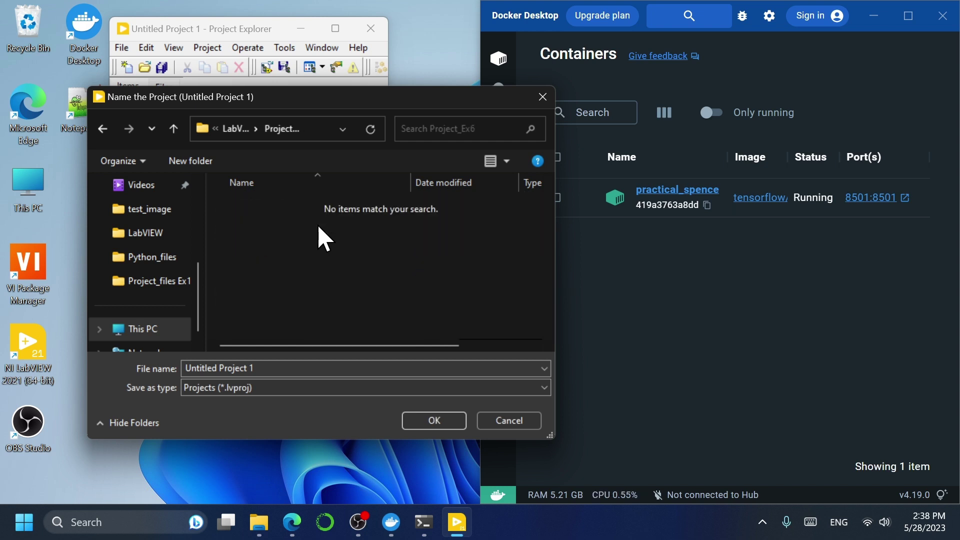
{"action": "left_click", "coordinate": [330, 368]}
{"action": "type", "text": "Ex6"}
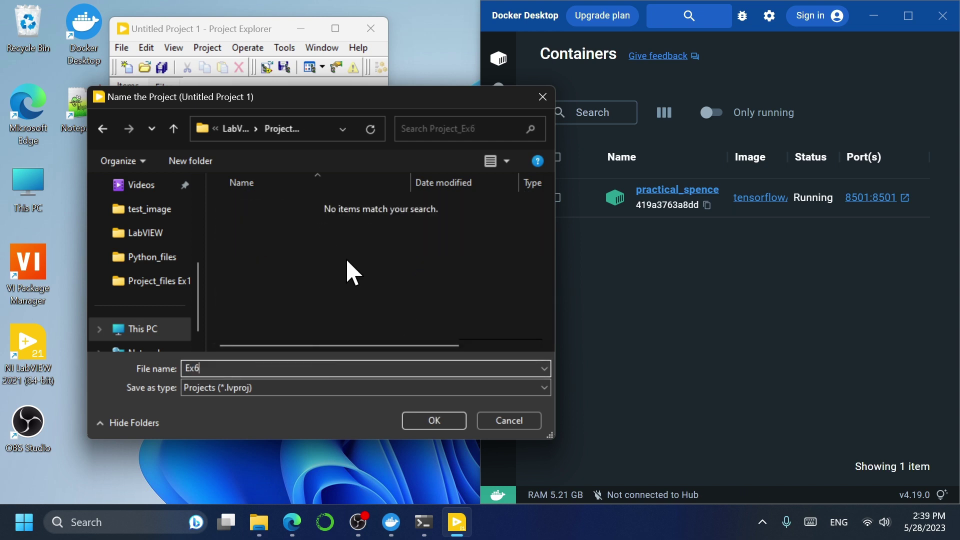
{"action": "left_click", "coordinate": [433, 416]}
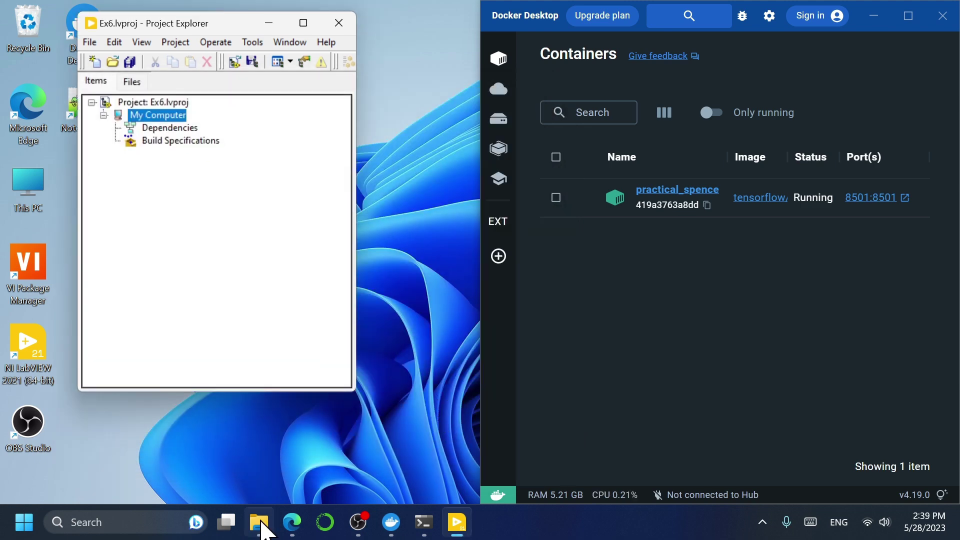
Paste the copied Ex6_TF_fashion_model VI file into the Project_Ex6 folder in File Explorer, then return to the project.
{"action": "left_click", "coordinate": [259, 522]}
{"action": "scroll", "coordinate": [247, 450], "scroll_direction": "down", "scroll_amount": 1}
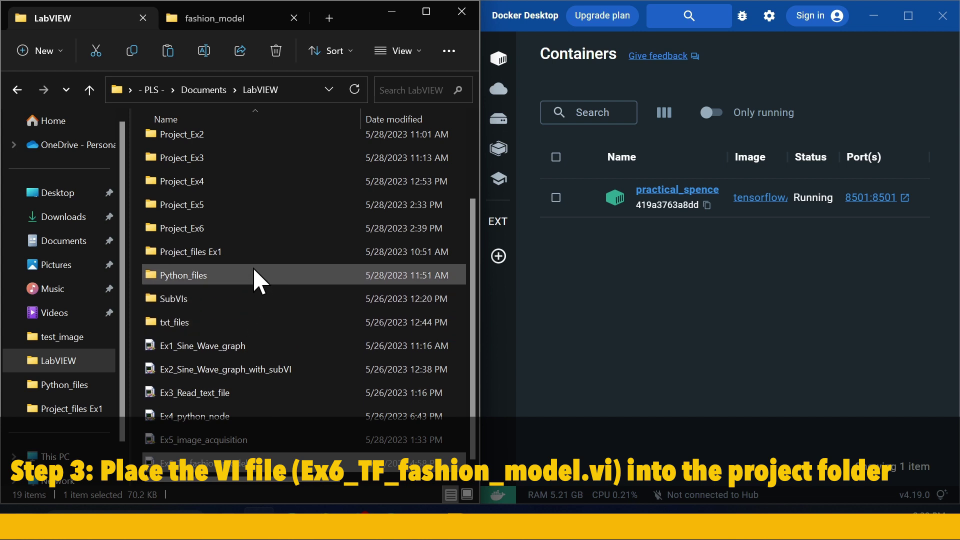
{"action": "double_click", "coordinate": [224, 228]}
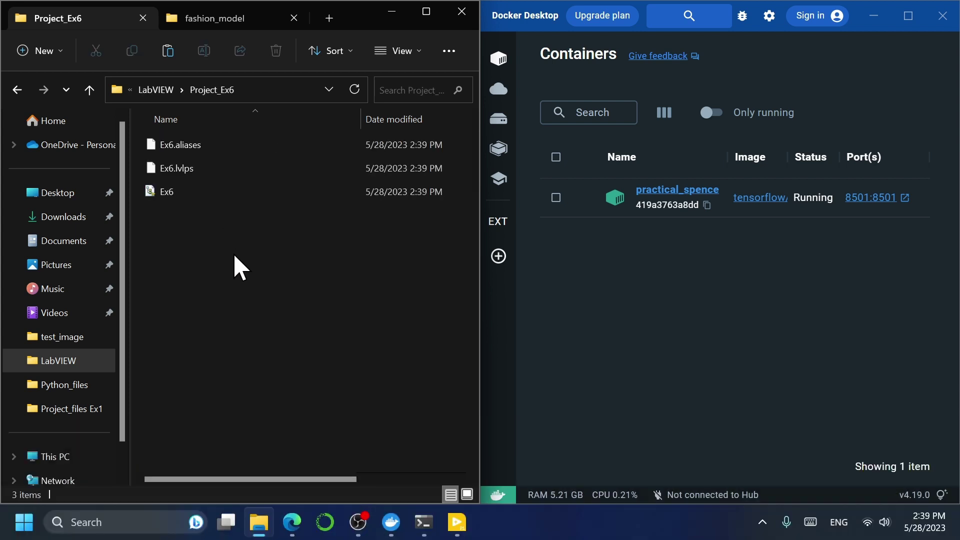
{"action": "key", "text": "ctrl+v"}
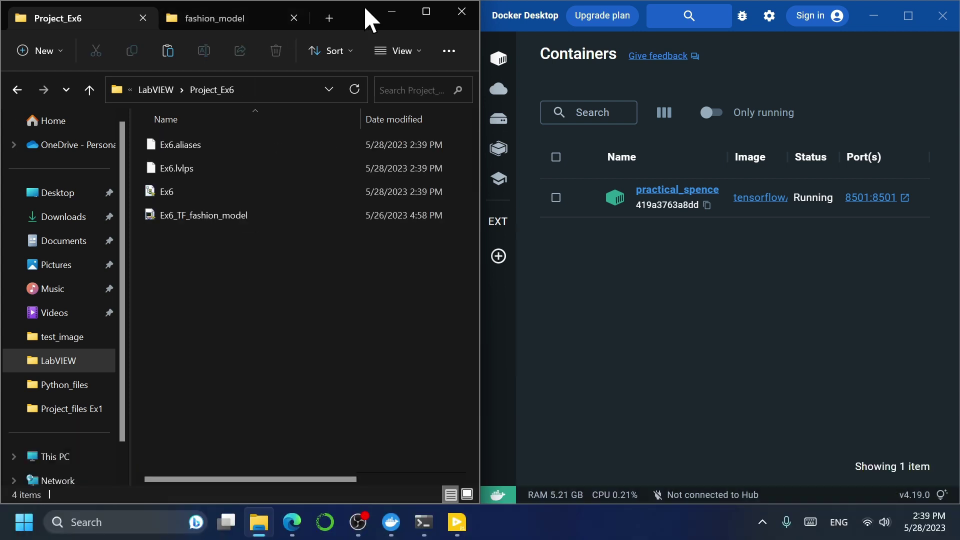
{"action": "left_click", "coordinate": [393, 13]}
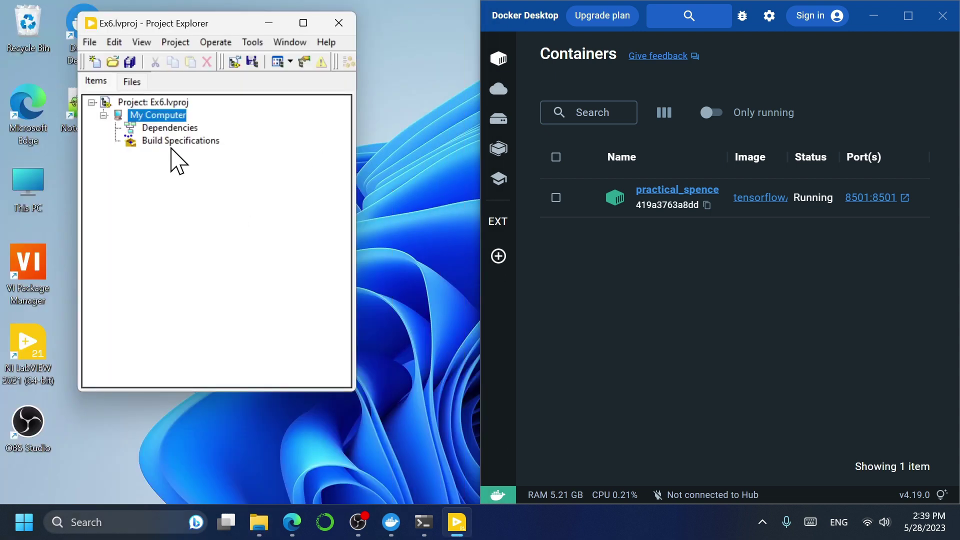
Add the Ex6_TF_fashion_model VI to My Computer in the project and inspect its vi.lib dependencies.
{"action": "right_click", "coordinate": [167, 115]}
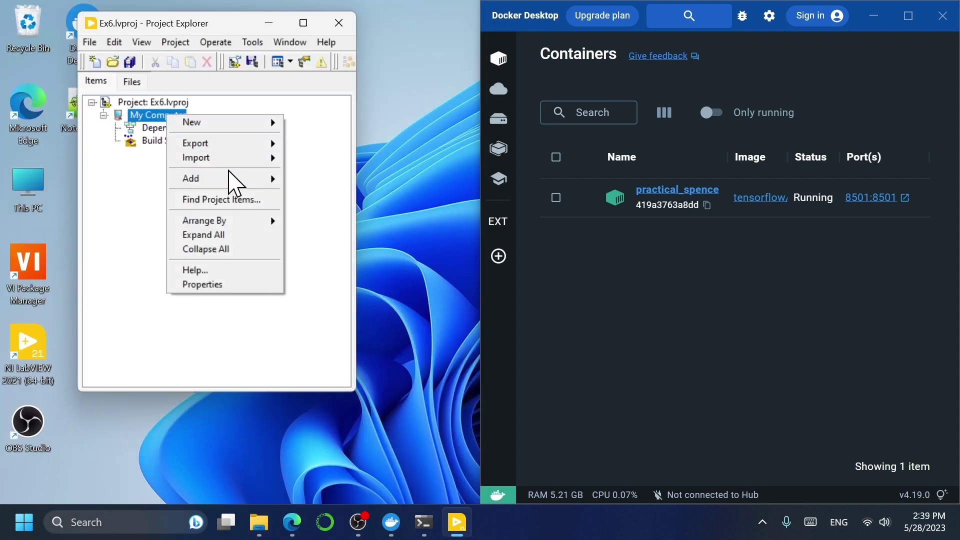
{"action": "mouse_move", "coordinate": [230, 179]}
{"action": "left_click", "coordinate": [350, 179]}
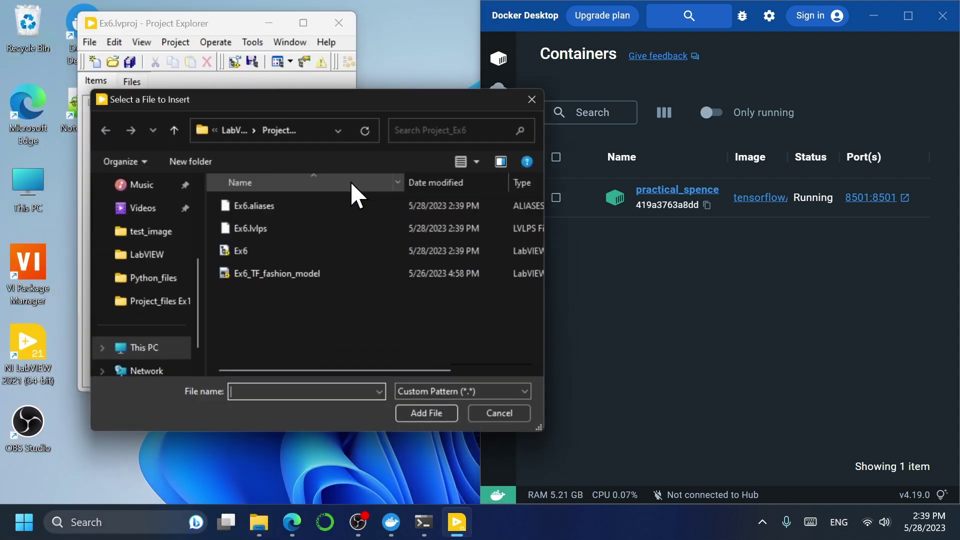
{"action": "double_click", "coordinate": [256, 278]}
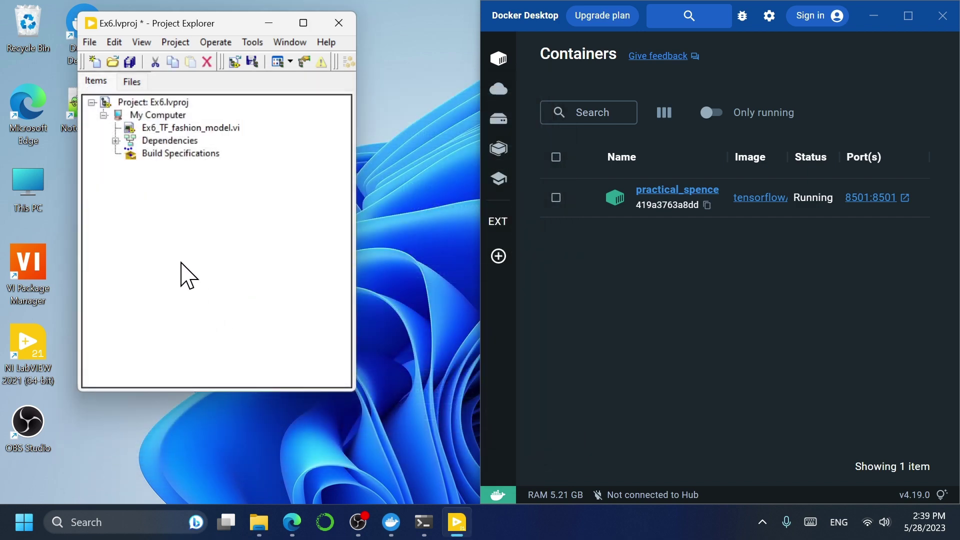
{"action": "left_click", "coordinate": [116, 141]}
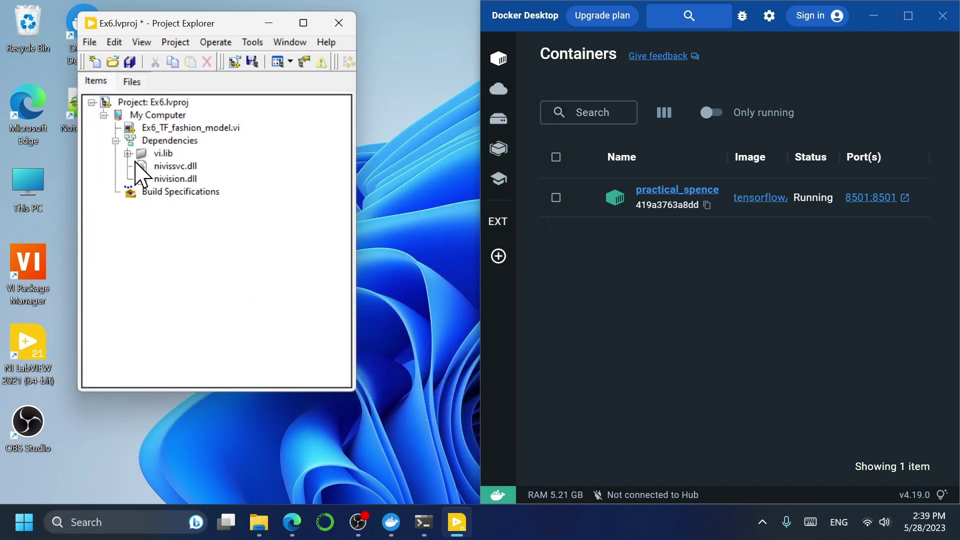
{"action": "left_click", "coordinate": [128, 154]}
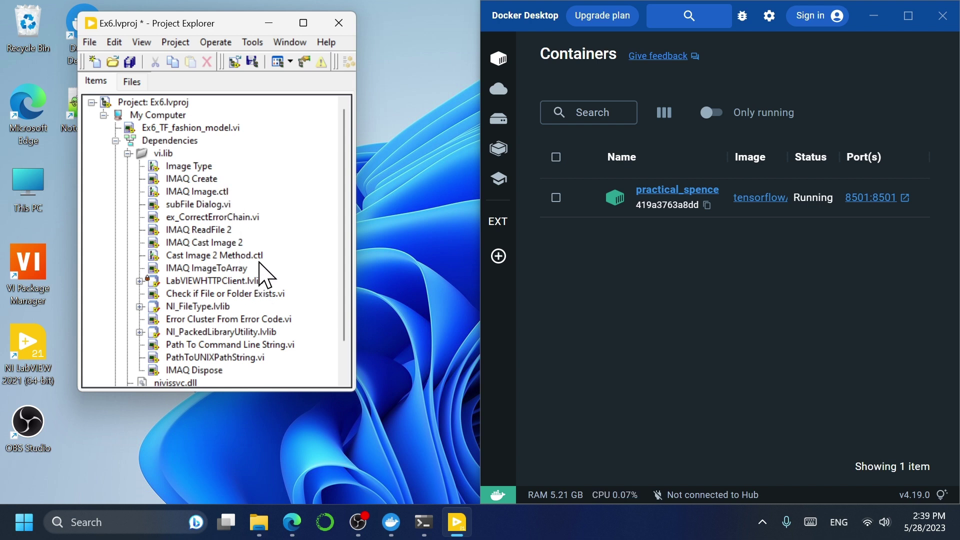
{"action": "left_click", "coordinate": [128, 154]}
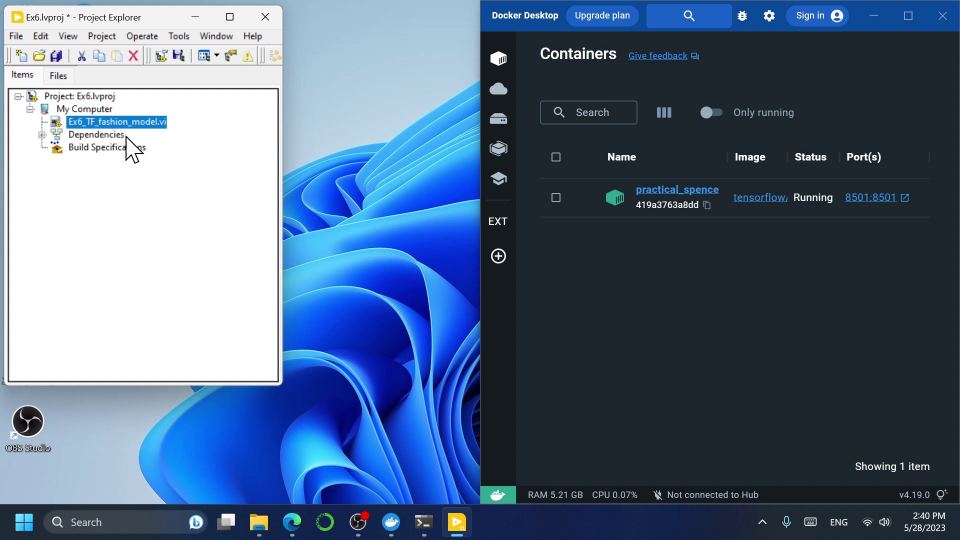
Create an application (EXE) build specification named My Application_Ex6 with target Application_Ex6.exe and the LabVIEW\Build\Ex6 folder as destination.
{"action": "left_click", "coordinate": [118, 148]}
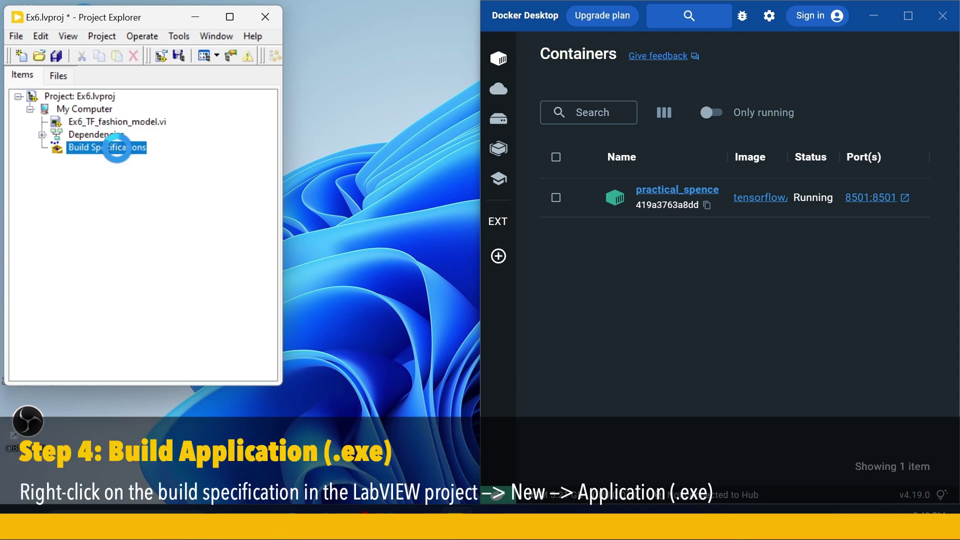
{"action": "right_click", "coordinate": [120, 148]}
{"action": "mouse_move", "coordinate": [155, 162]}
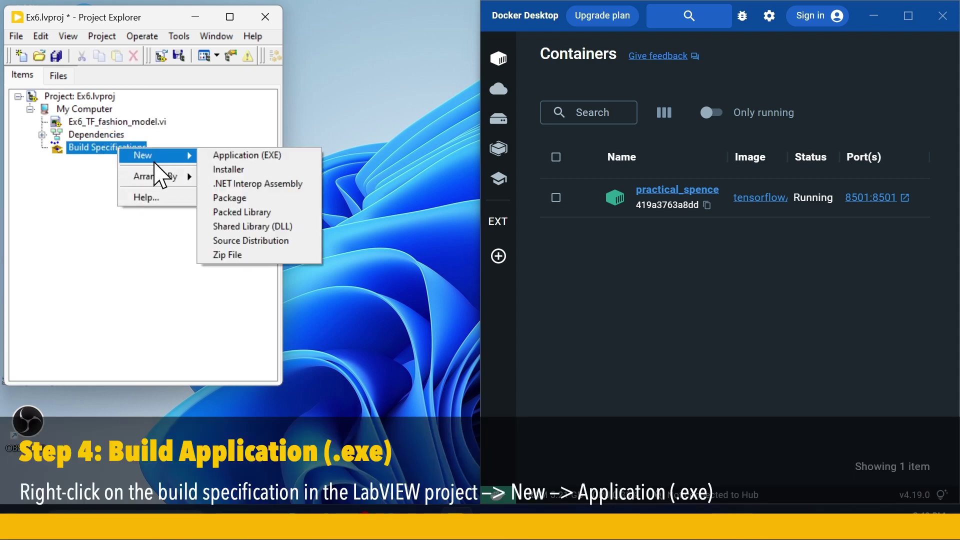
{"action": "left_click", "coordinate": [303, 159]}
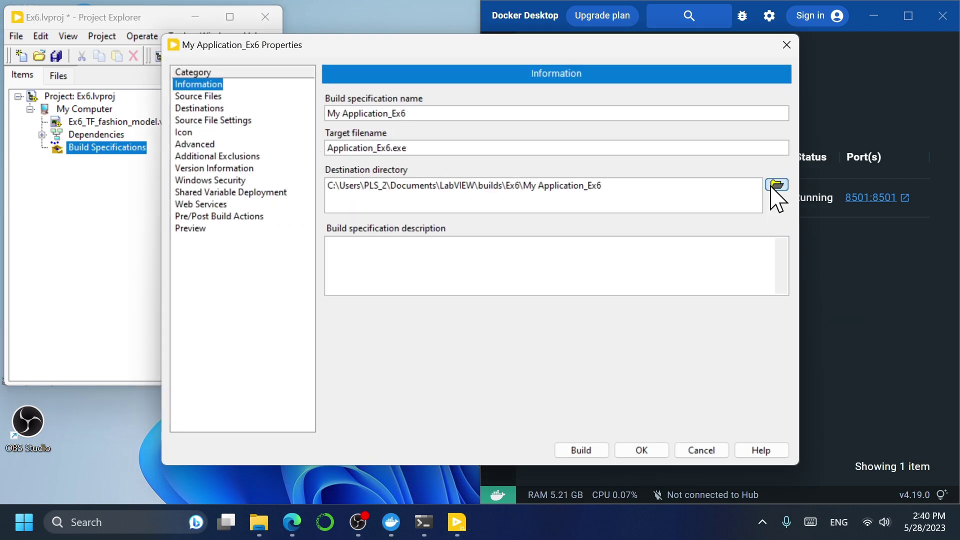
{"action": "left_click", "coordinate": [776, 185]}
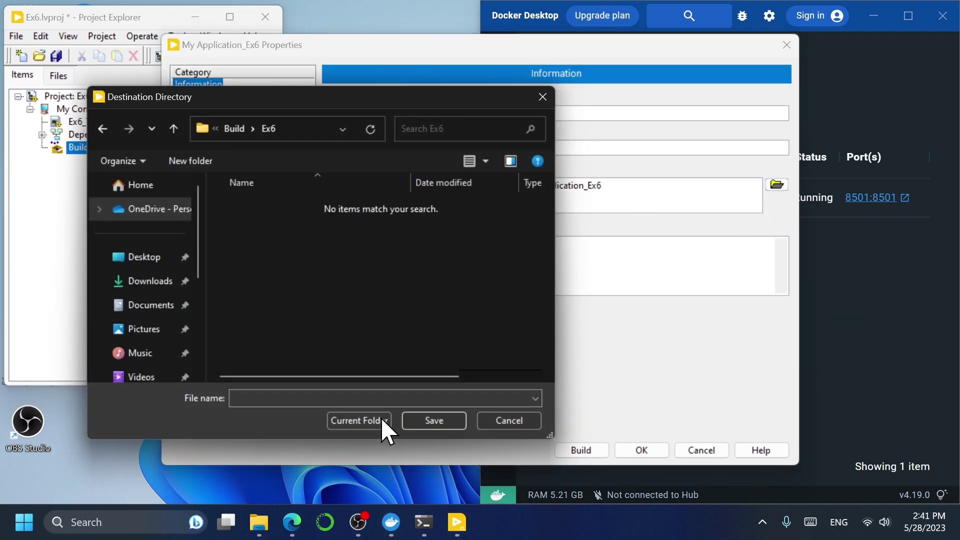
{"action": "left_click", "coordinate": [379, 415]}
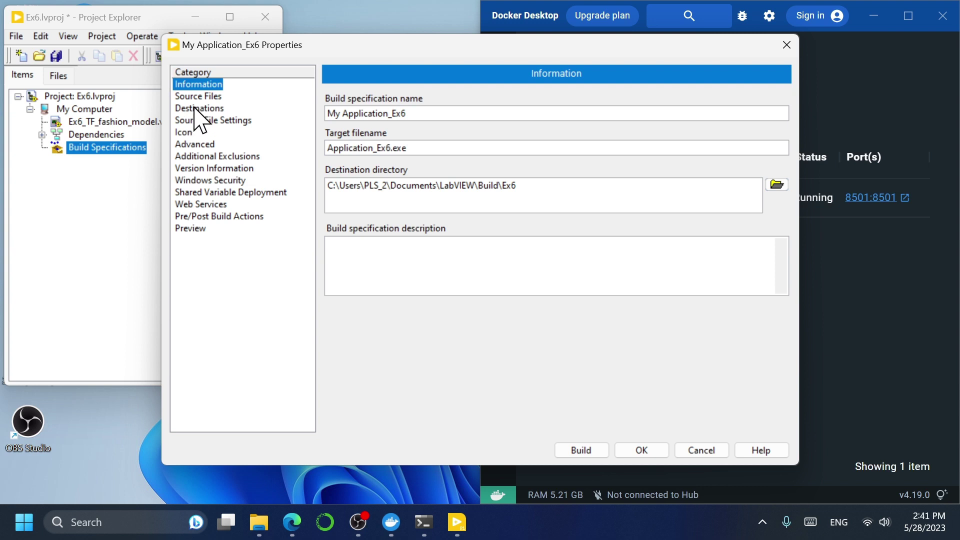
Set Ex6_TF_fashion_model.vi as the startup VI in the build's source files.
{"action": "left_click", "coordinate": [195, 96]}
{"action": "left_click", "coordinate": [452, 126]}
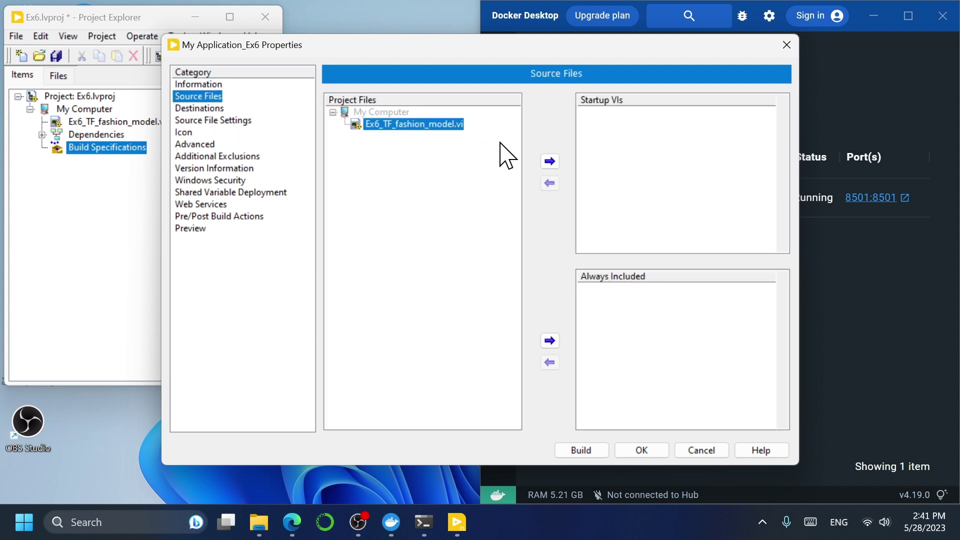
{"action": "left_click", "coordinate": [549, 161]}
Generate a preview of the build's output files and accept the build specification.
{"action": "left_click", "coordinate": [190, 228]}
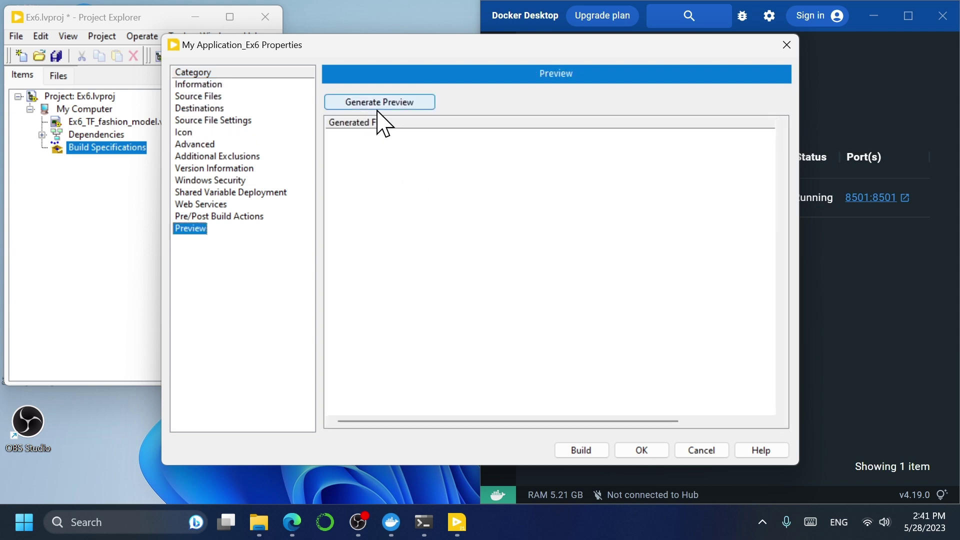
{"action": "left_click", "coordinate": [382, 104]}
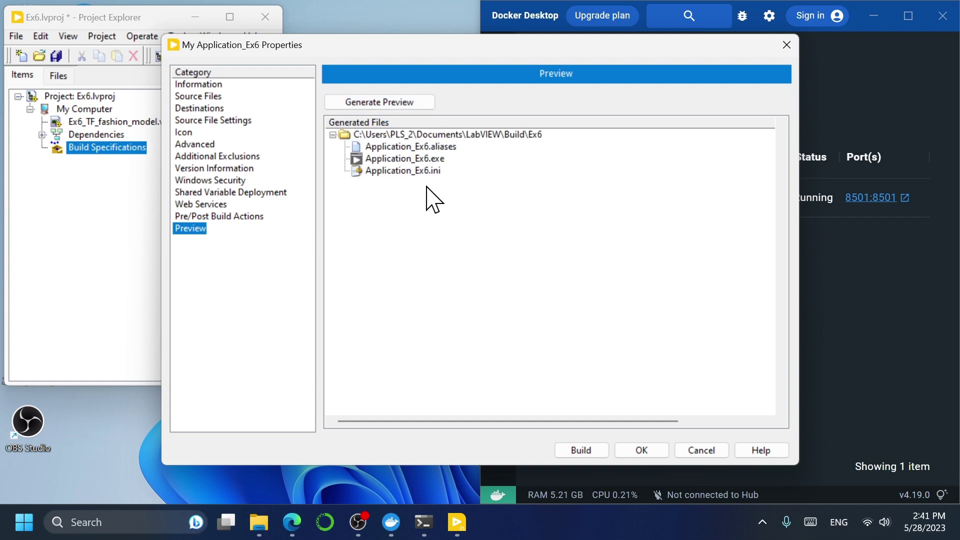
{"action": "left_click", "coordinate": [641, 450]}
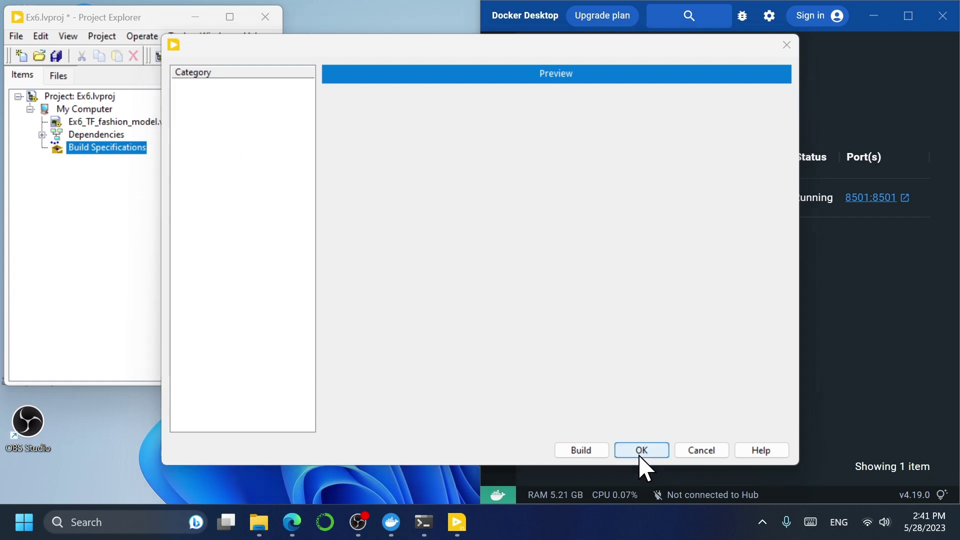
Build My Application_Ex6 with the Build\Ex6 folder in view, and close the build status when done.
{"action": "key", "text": "alt+Tab"}
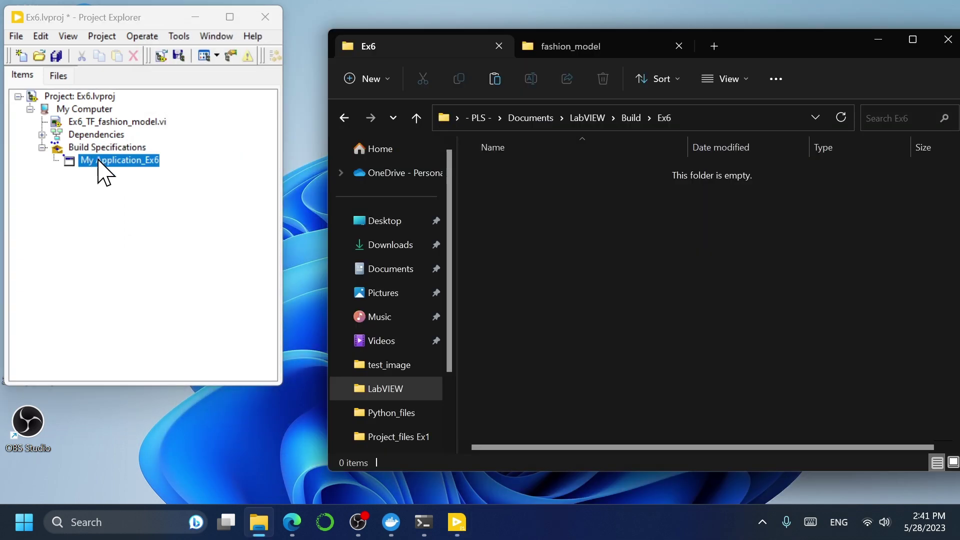
{"action": "right_click", "coordinate": [103, 172]}
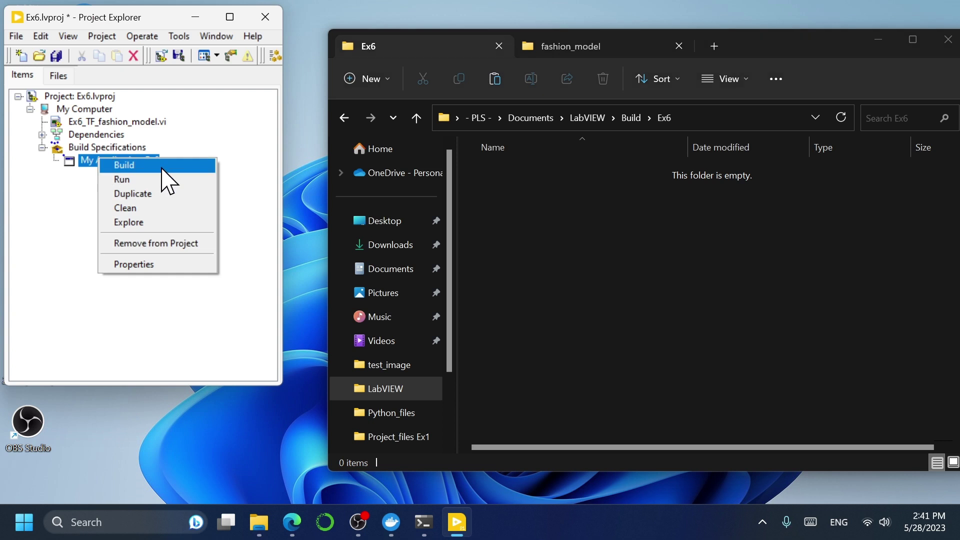
{"action": "left_click", "coordinate": [162, 169]}
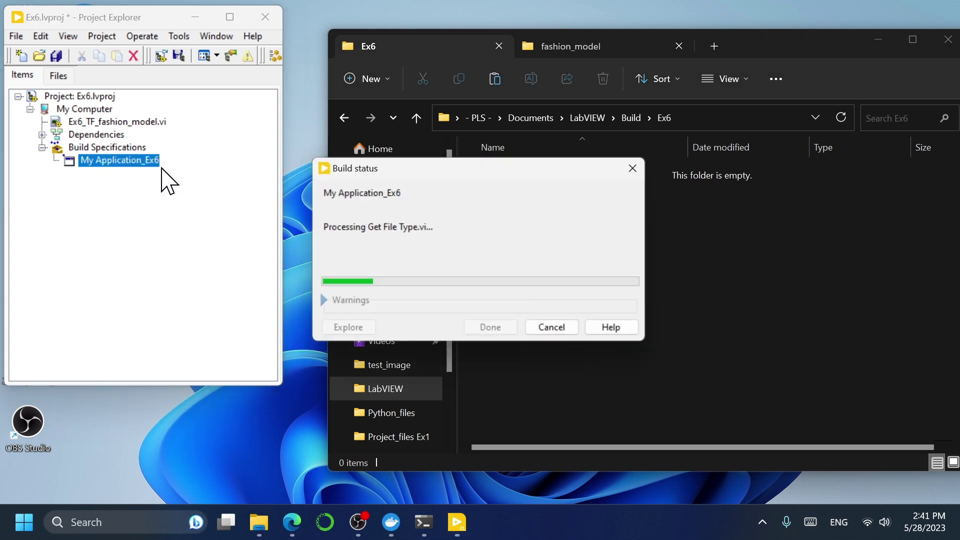
{"action": "left_click_drag", "start_coordinate": [485, 175], "coordinate": [473, 266]}
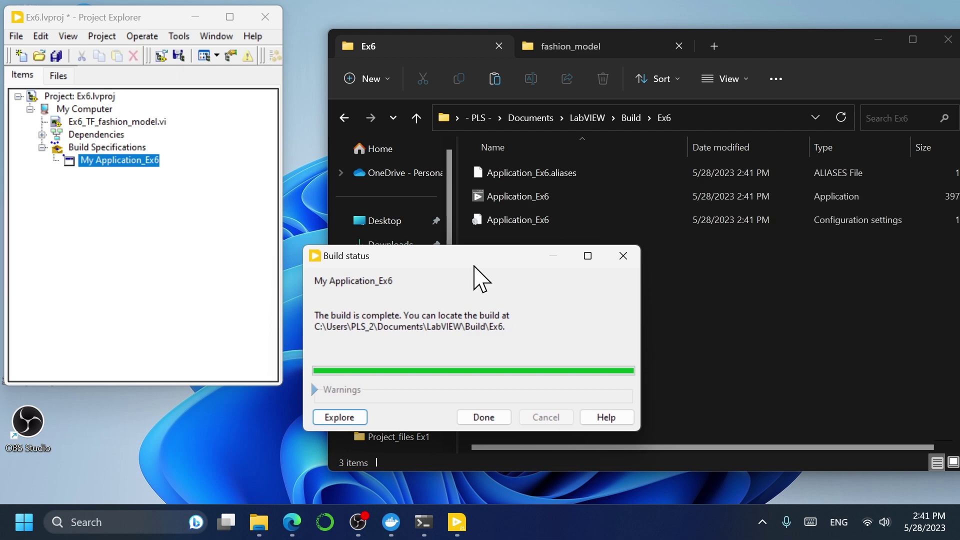
{"action": "left_click", "coordinate": [501, 432]}
Run the built Application_Ex6, classify test_index0-class9.png through the fashion_model prediction service, and end the application.
{"action": "left_click", "coordinate": [526, 196]}
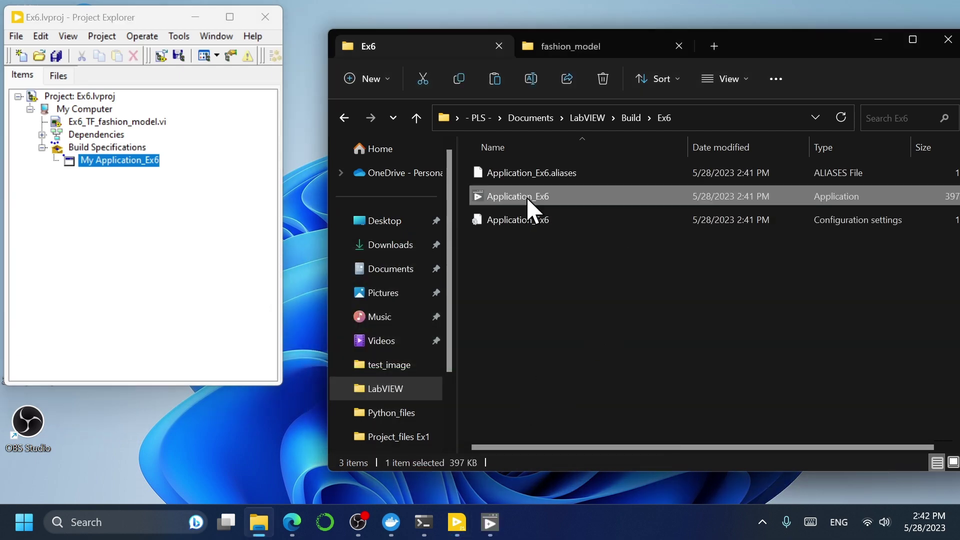
{"action": "double_click", "coordinate": [527, 197]}
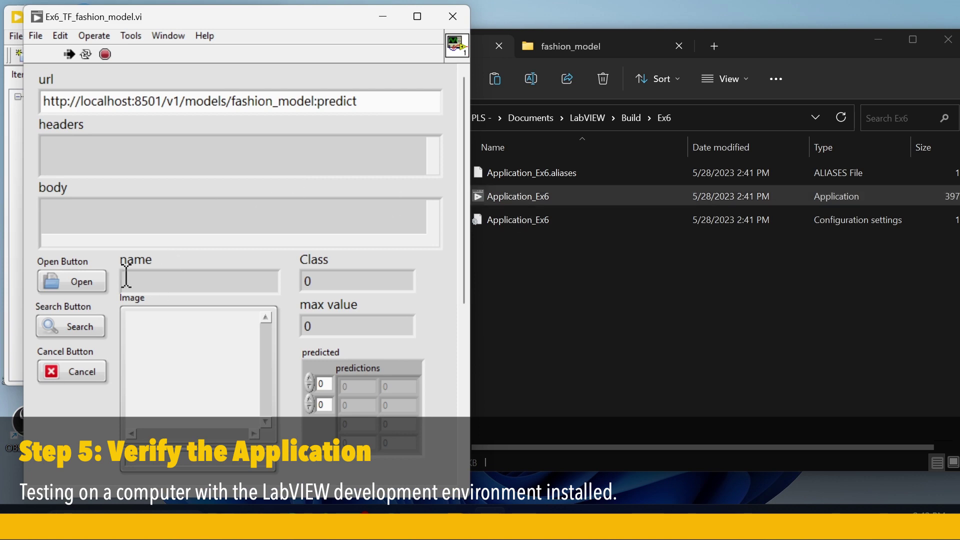
{"action": "left_click", "coordinate": [72, 283]}
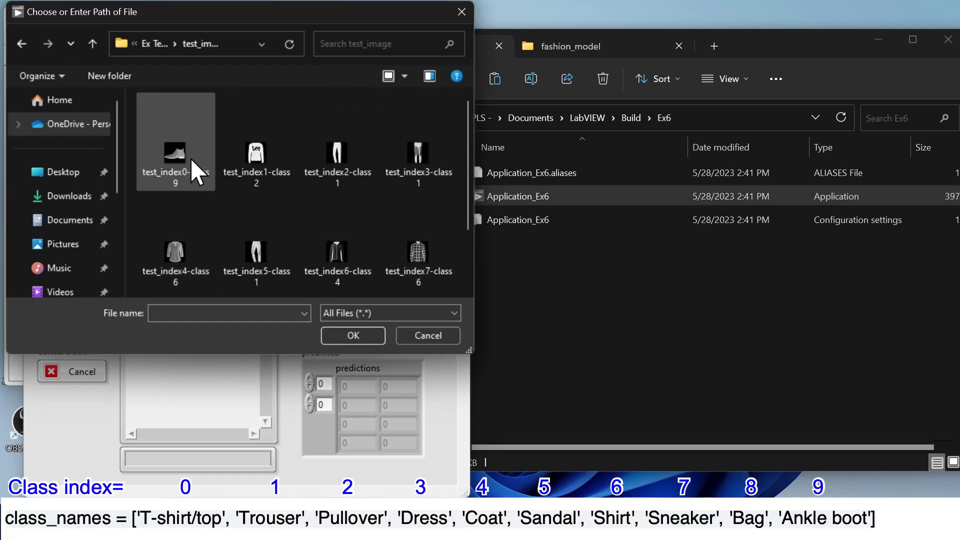
{"action": "double_click", "coordinate": [175, 155]}
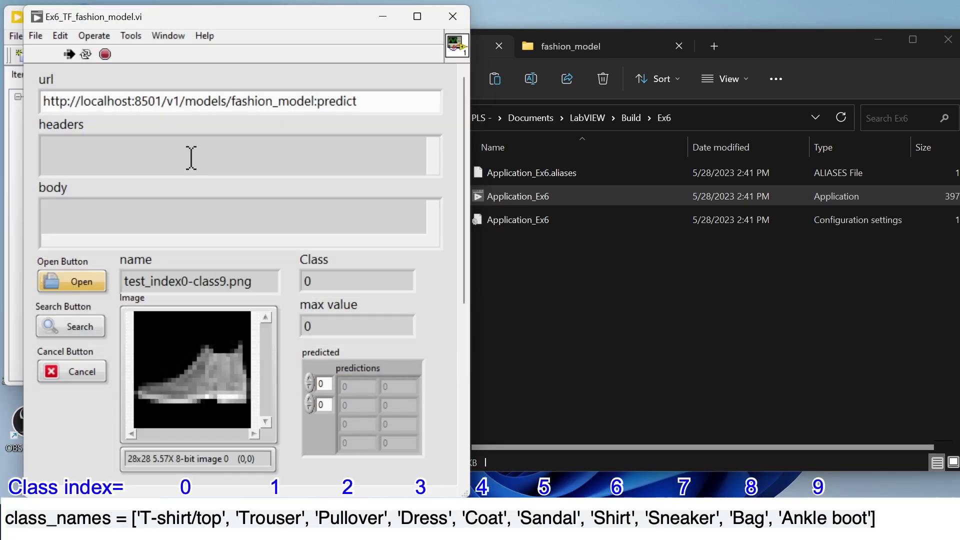
{"action": "left_click", "coordinate": [92, 330]}
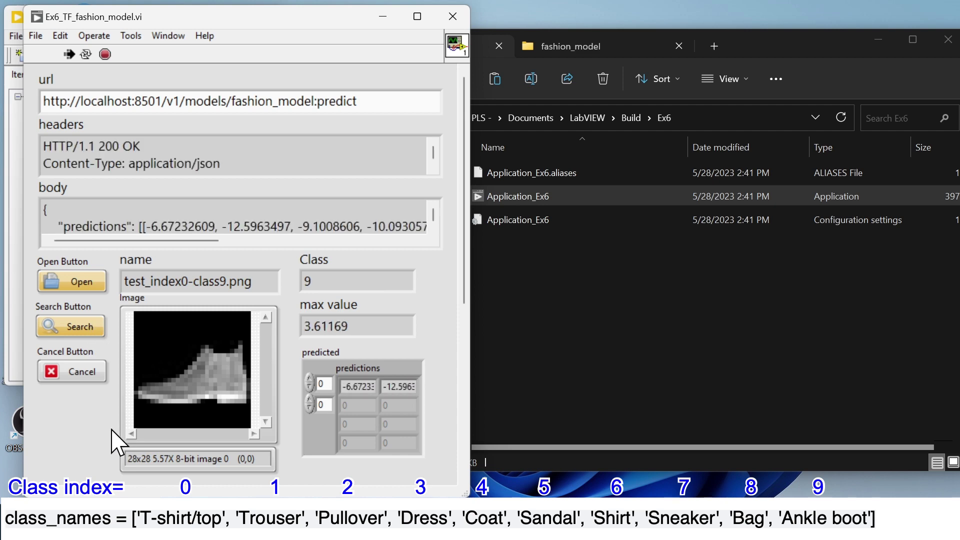
{"action": "left_click", "coordinate": [73, 373]}
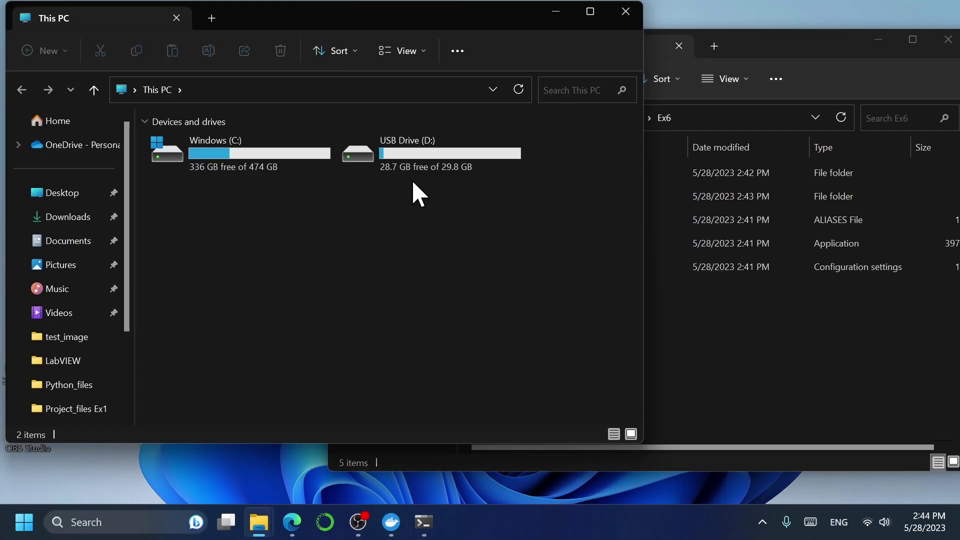
Copy the Ex6 folder from LabVIEW\Build into the Build folder on the USB drive (D:).
{"action": "double_click", "coordinate": [413, 179]}
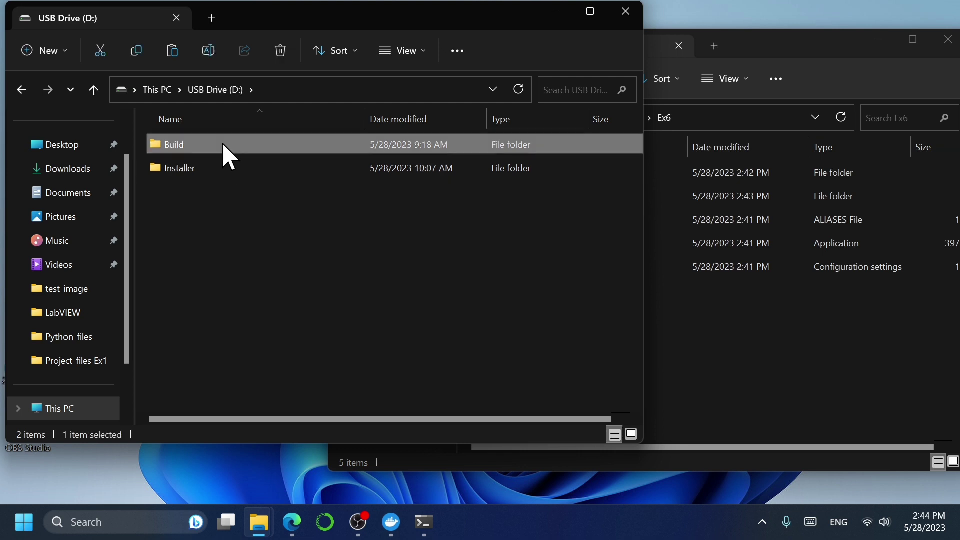
{"action": "double_click", "coordinate": [224, 145]}
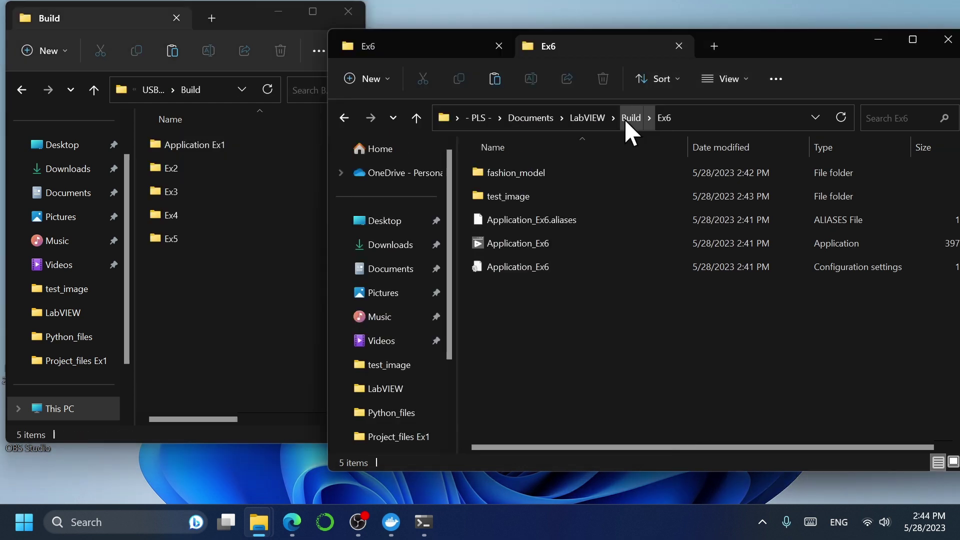
{"action": "left_click", "coordinate": [627, 120]}
{"action": "right_click", "coordinate": [502, 289]}
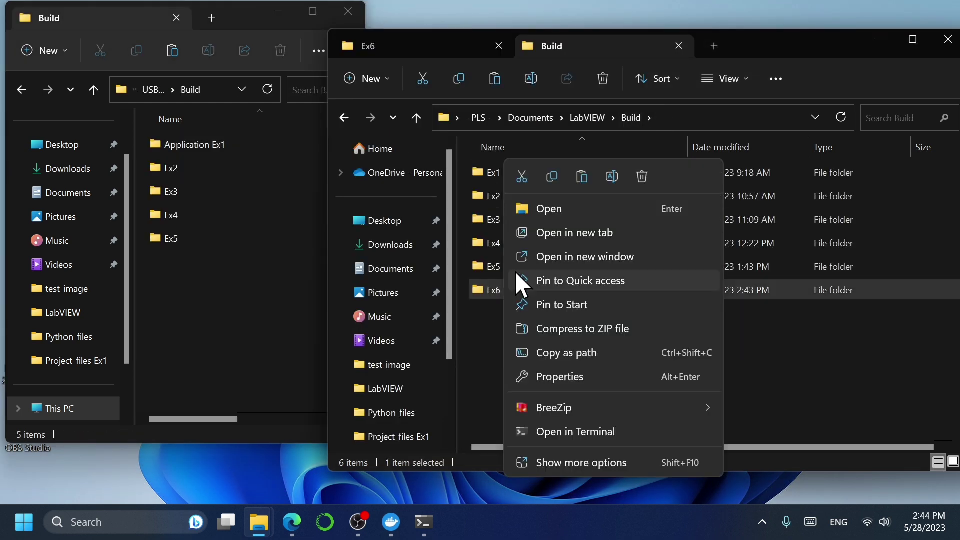
{"action": "left_click", "coordinate": [552, 177]}
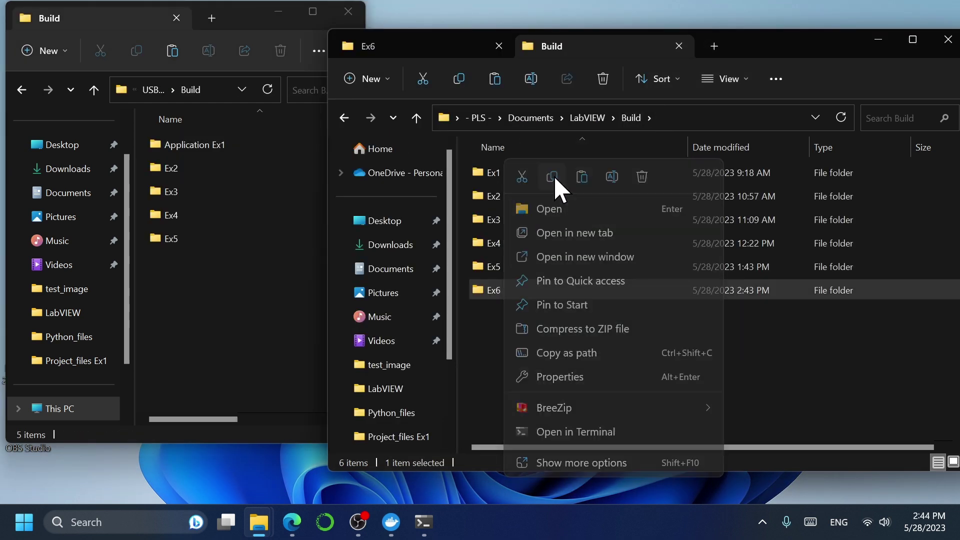
{"action": "left_click", "coordinate": [164, 323]}
{"action": "right_click", "coordinate": [164, 321]}
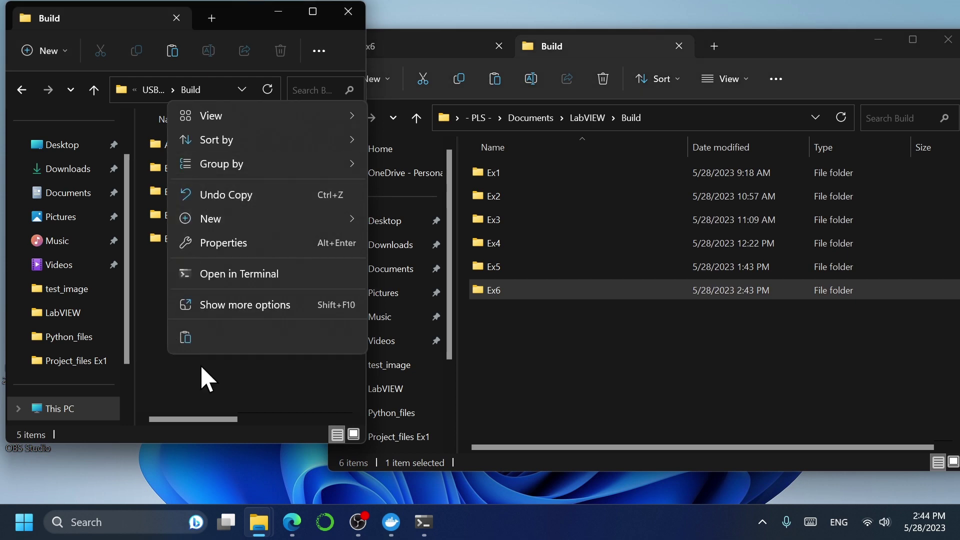
{"action": "left_click", "coordinate": [187, 338]}
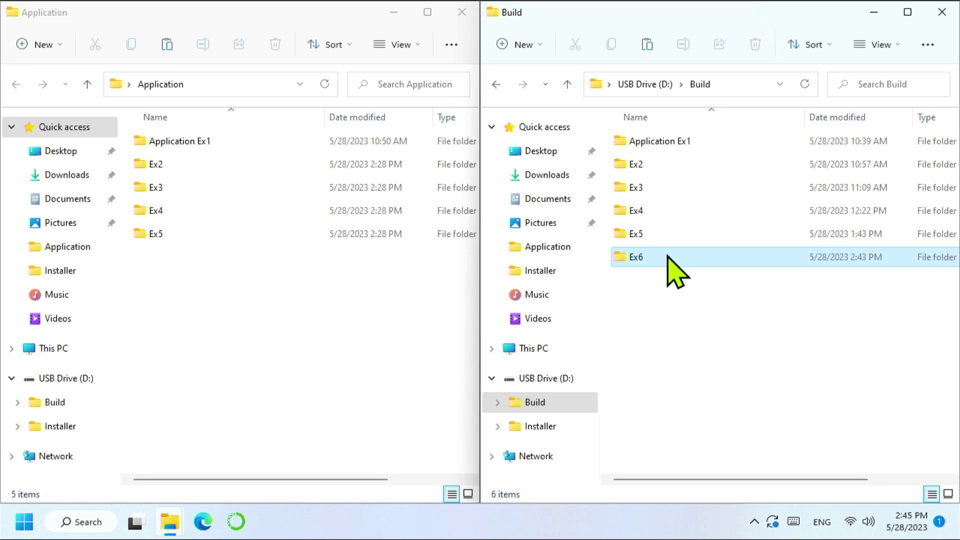
Copy the Ex6 folder from the USB drive's Build folder into the Application folder and eject the USB drive.
{"action": "left_click_drag", "start_coordinate": [669, 256], "coordinate": [312, 321]}
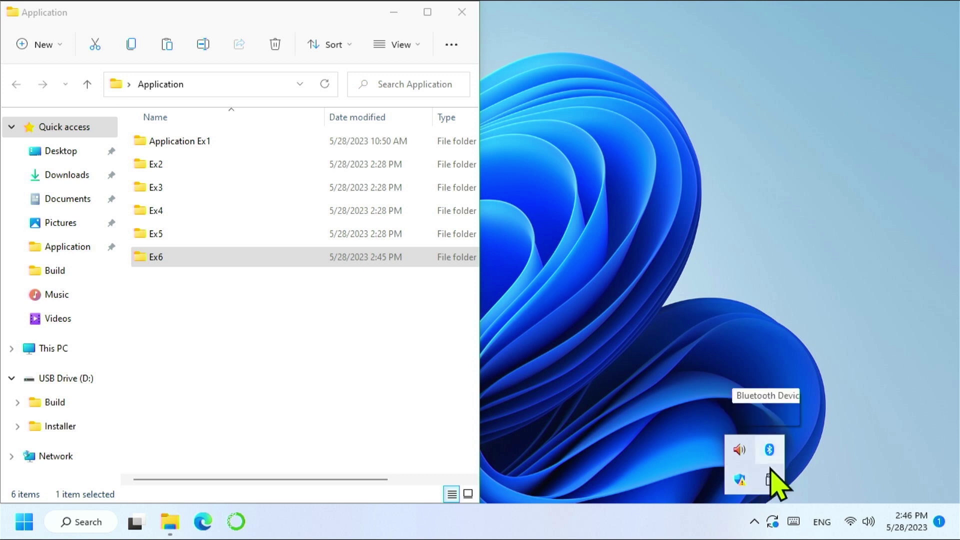
{"action": "left_click", "coordinate": [775, 481]}
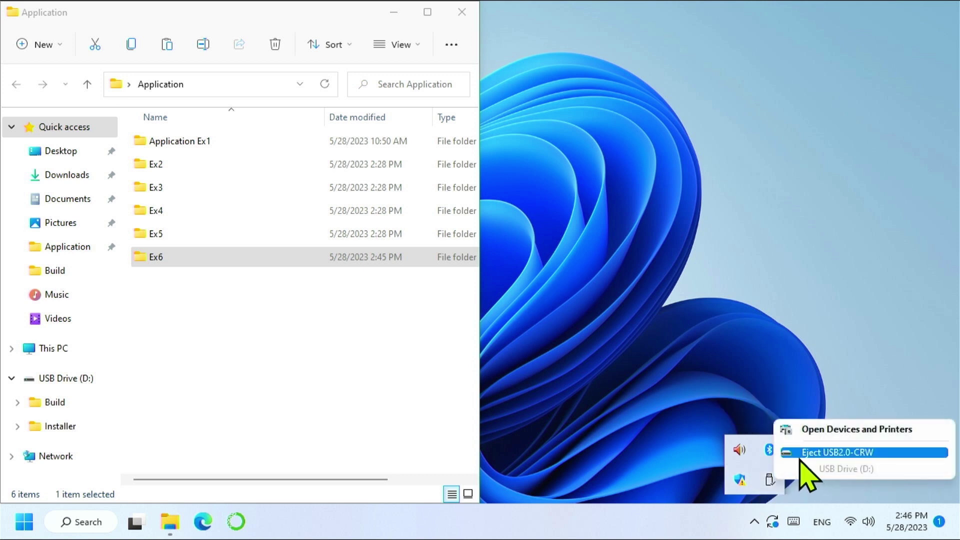
{"action": "left_click", "coordinate": [799, 456]}
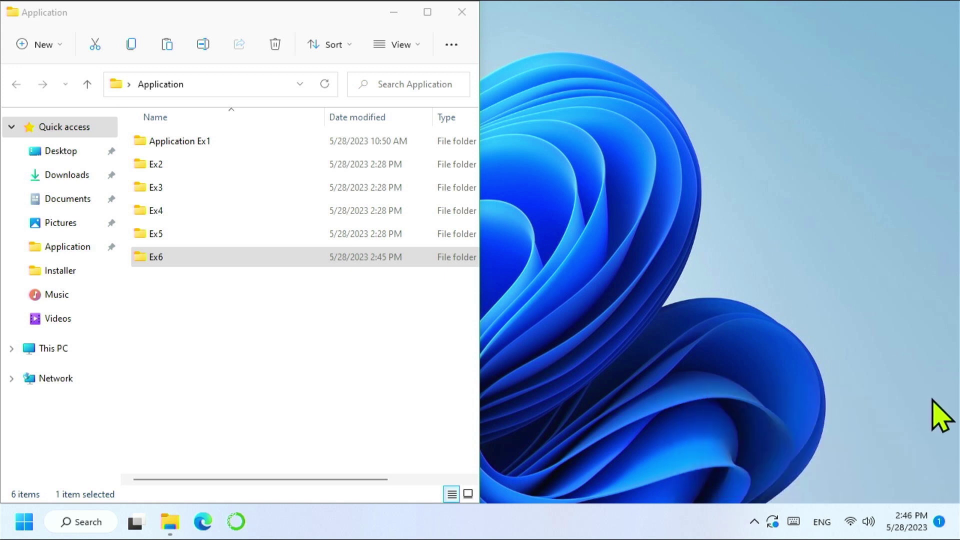
Launch Application_Ex6 from the copied Application\Ex6 folder.
{"action": "left_click", "coordinate": [278, 256]}
{"action": "double_click", "coordinate": [278, 256]}
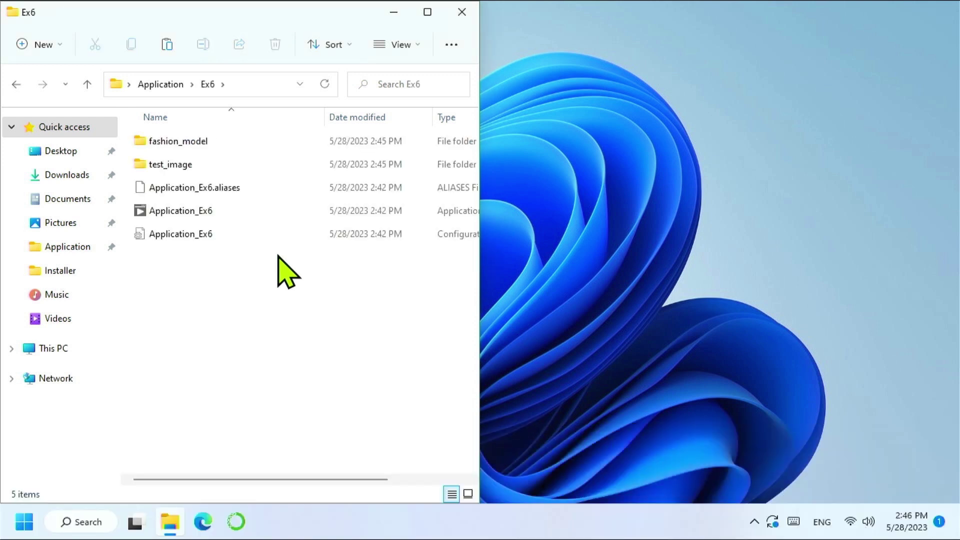
{"action": "left_click", "coordinate": [243, 211]}
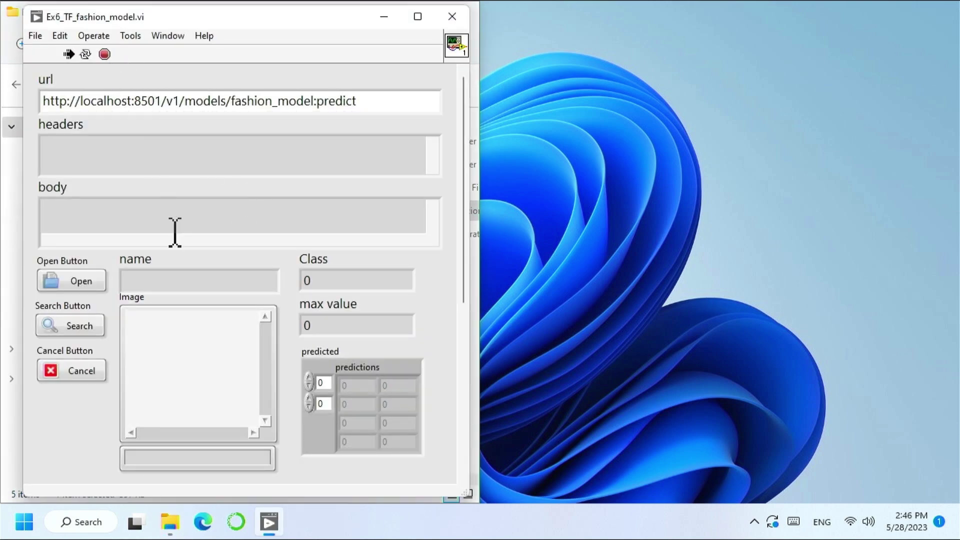
Load test_index0-class9.png from the test_image folder, request its class prediction, and end the application.
{"action": "left_click", "coordinate": [84, 280]}
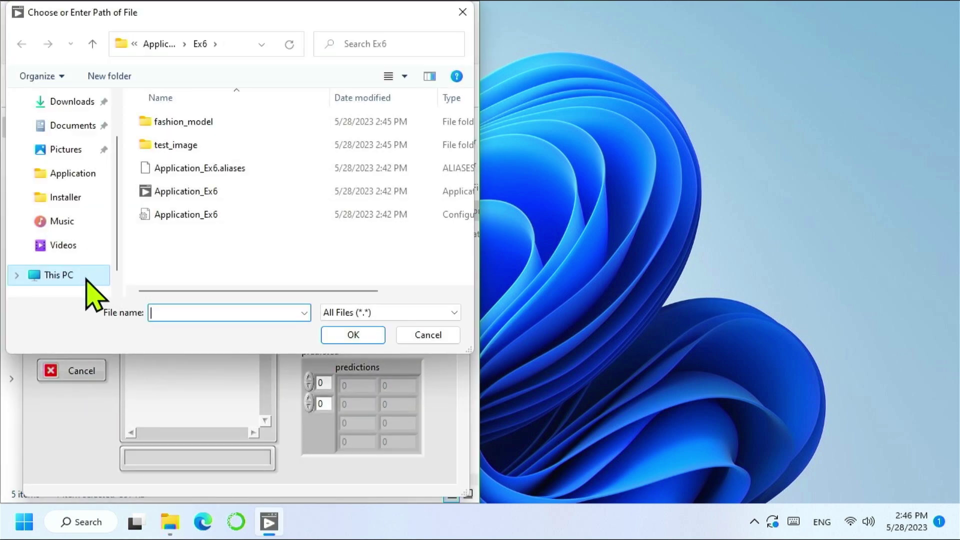
{"action": "left_click", "coordinate": [172, 145]}
{"action": "double_click", "coordinate": [173, 145]}
{"action": "double_click", "coordinate": [176, 153]}
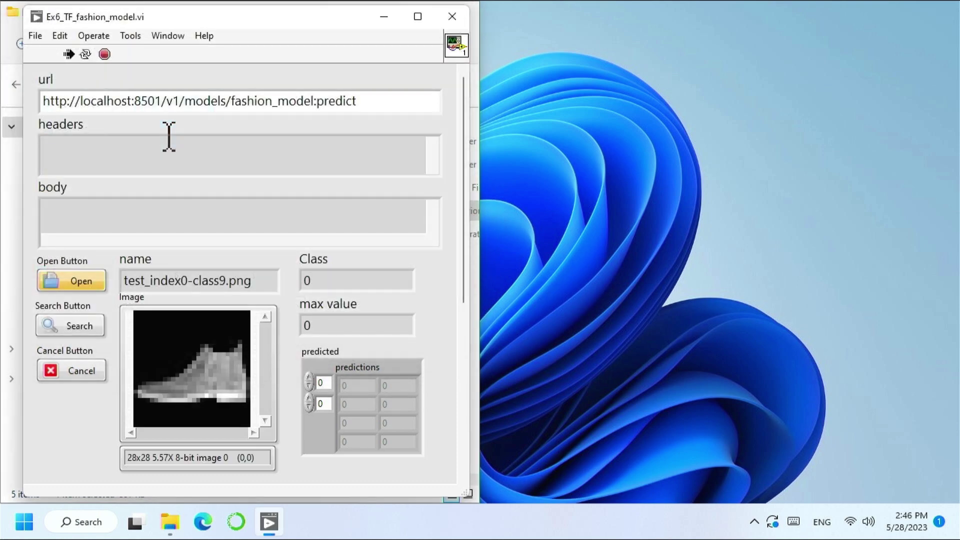
{"action": "left_click", "coordinate": [58, 328]}
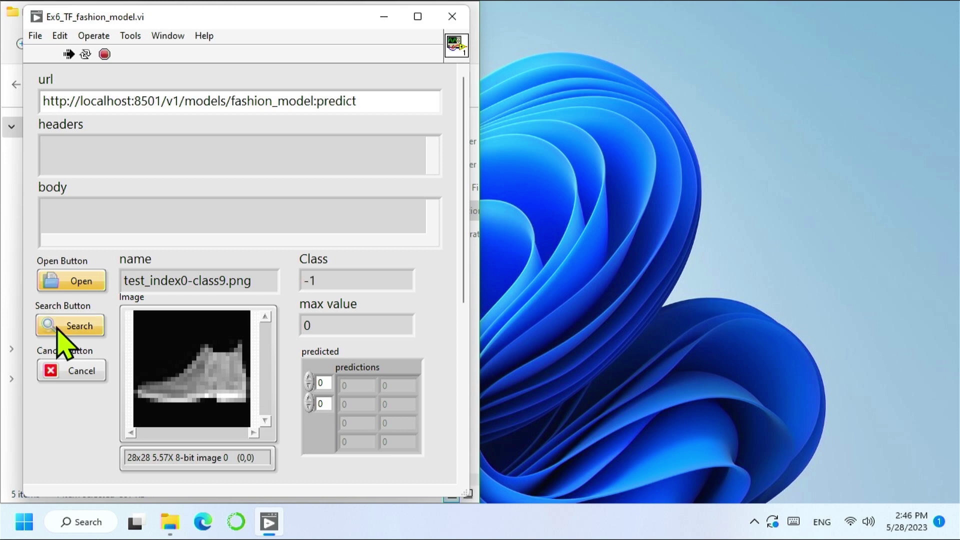
{"action": "left_click", "coordinate": [82, 368]}
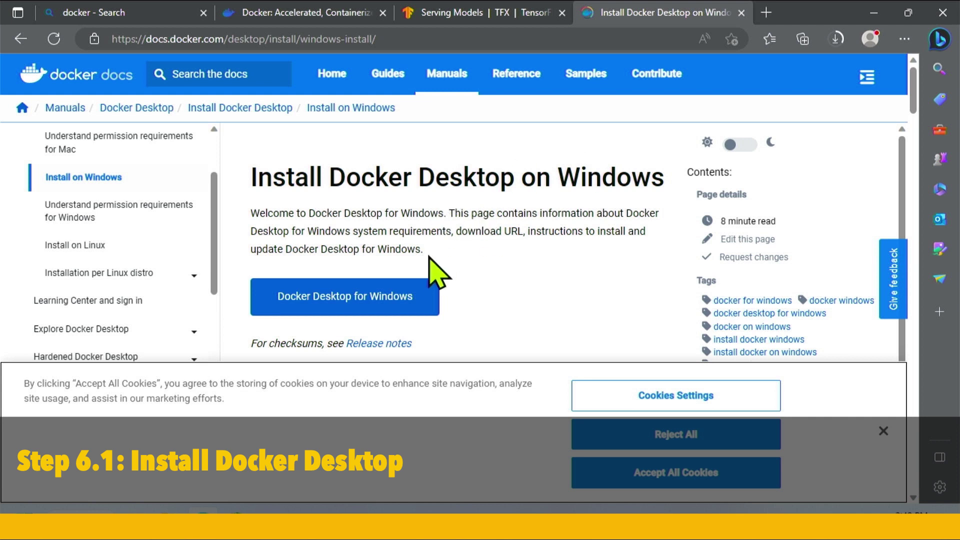
Download Docker Desktop for Windows, cancel the duplicate download, and run Docker Desktop Installer from the Downloads folder with administrator permission.
{"action": "left_click", "coordinate": [411, 310]}
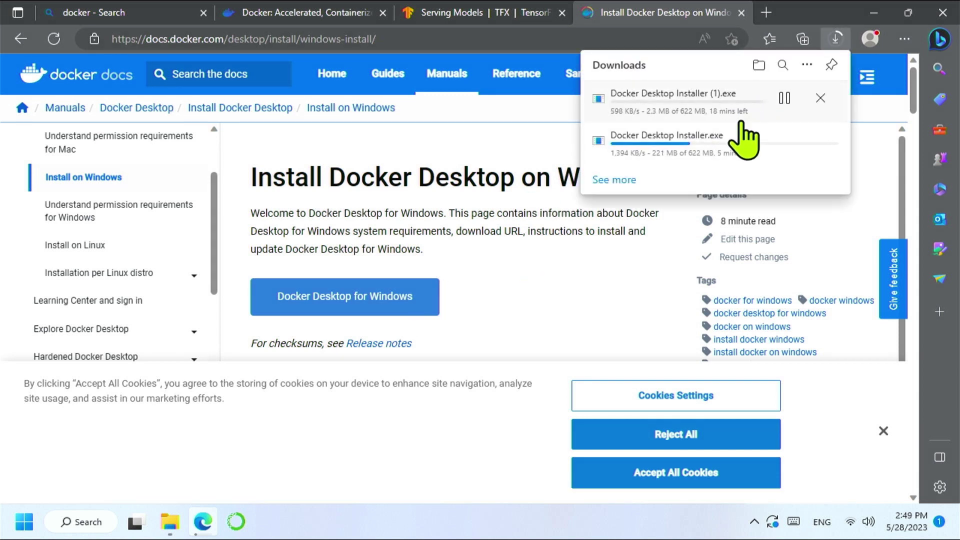
{"action": "left_click", "coordinate": [820, 98]}
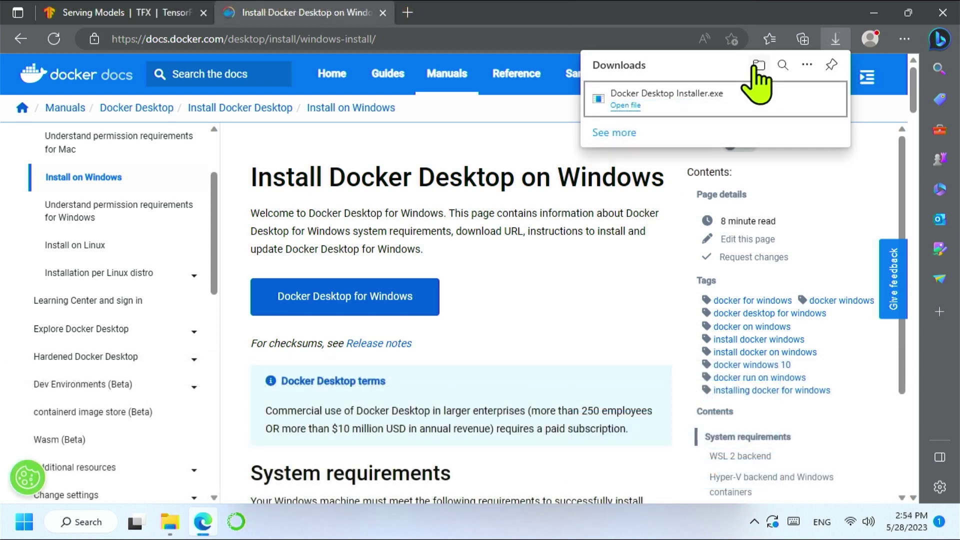
{"action": "left_click", "coordinate": [757, 66]}
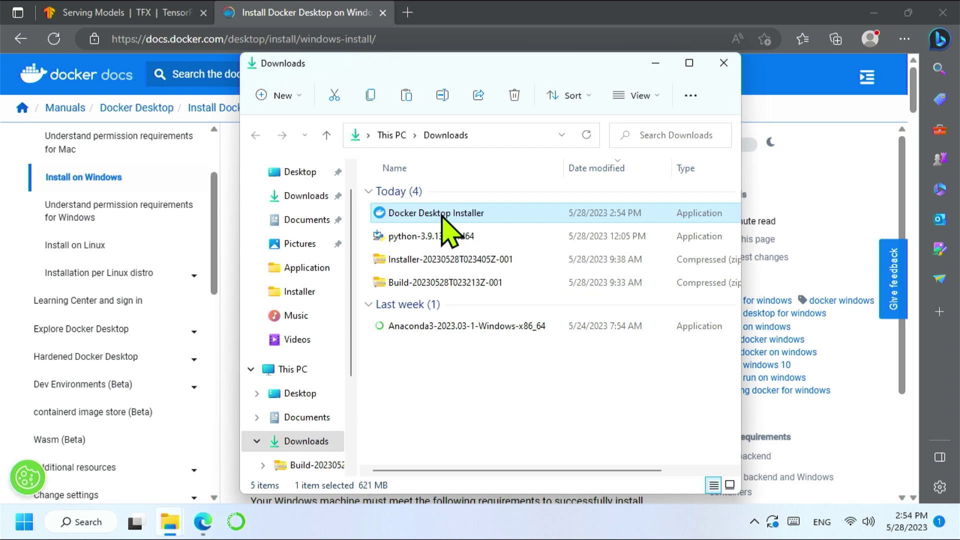
{"action": "double_click", "coordinate": [444, 213]}
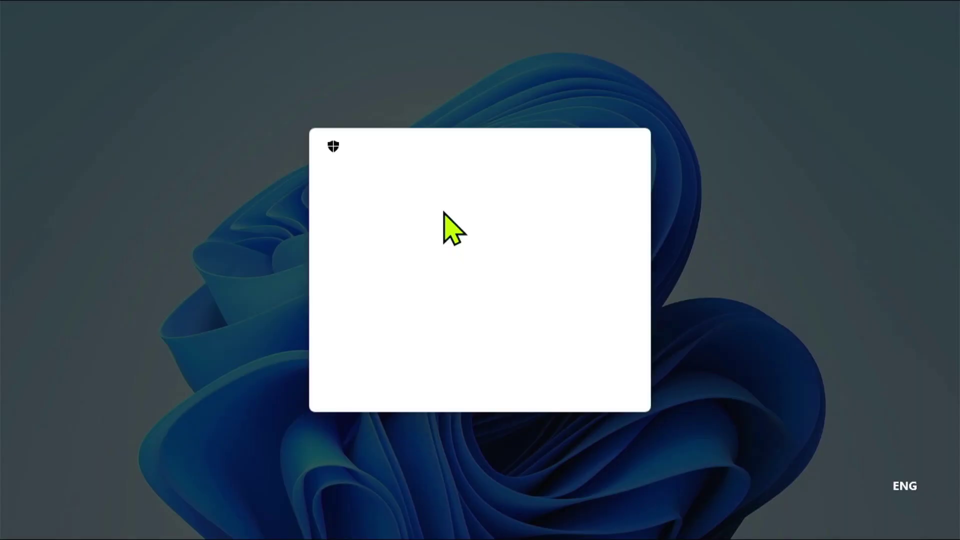
{"action": "left_click", "coordinate": [418, 383]}
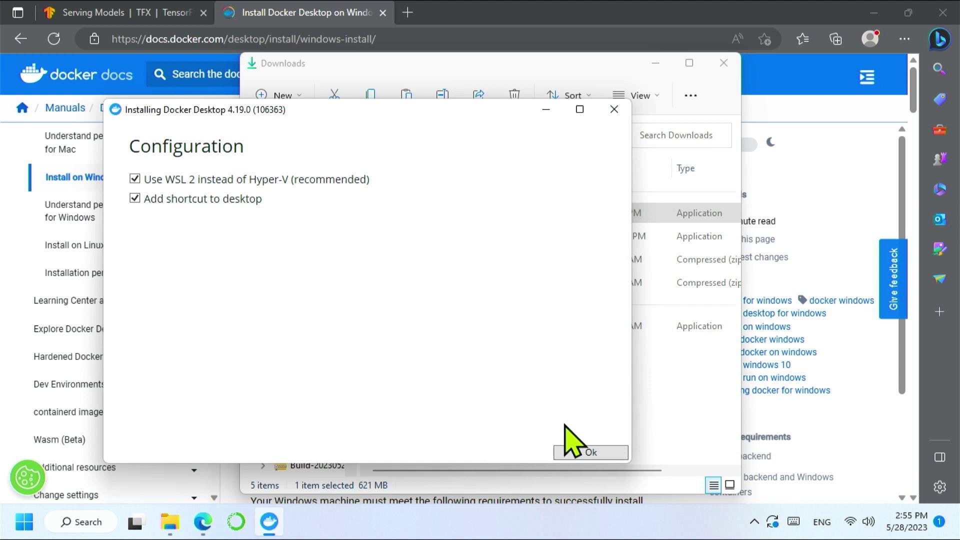
Install Docker Desktop using WSL 2 instead of Hyper-V with a desktop shortcut, and restart Windows to complete the installation.
{"action": "left_click", "coordinate": [580, 452]}
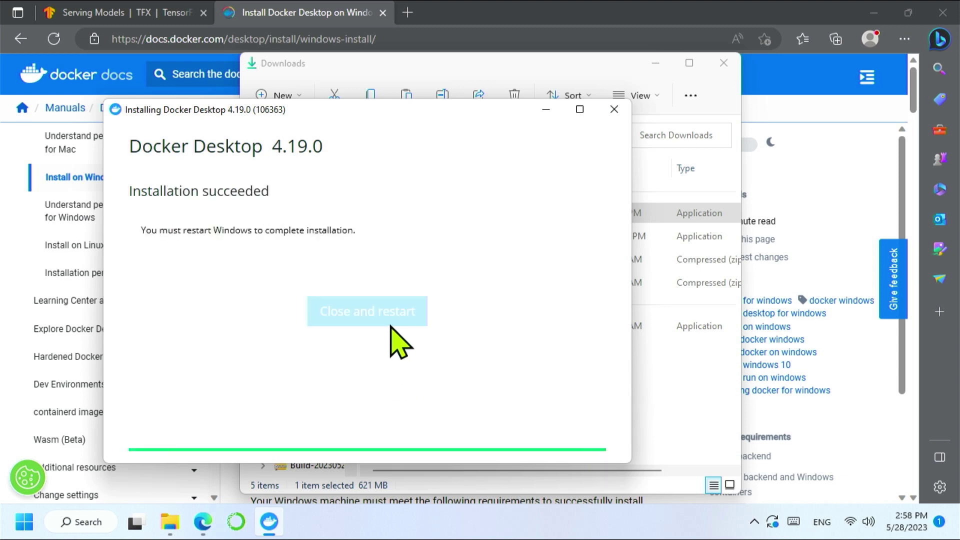
{"action": "left_click", "coordinate": [392, 319]}
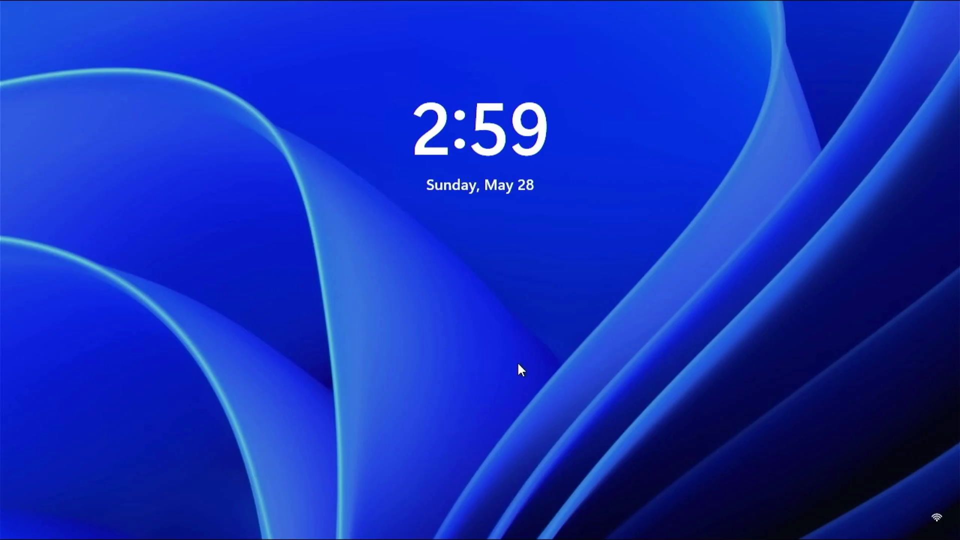
{"action": "left_click", "coordinate": [517, 369]}
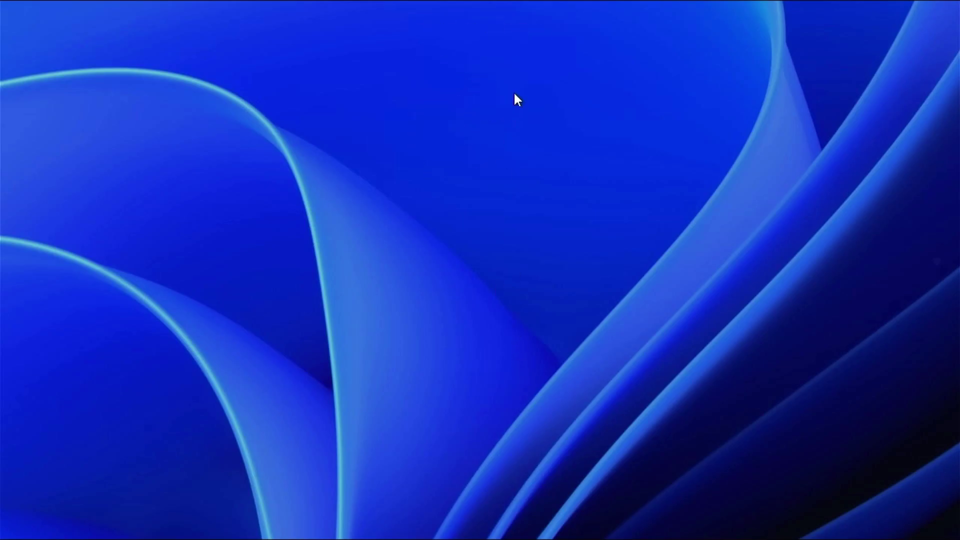
{"action": "key", "text": "Return"}
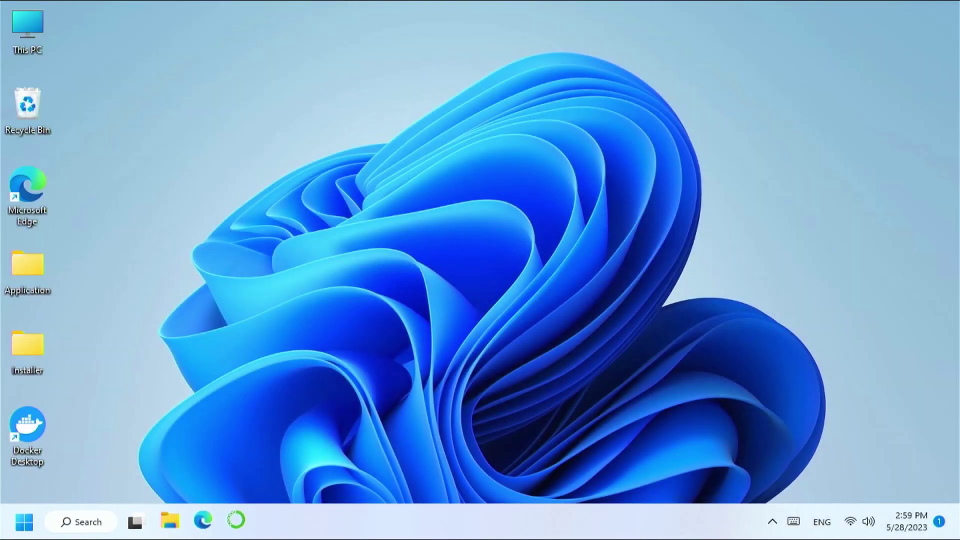
Launch Docker Desktop and accept the Docker Subscription Service Agreement.
{"action": "double_click", "coordinate": [34, 423]}
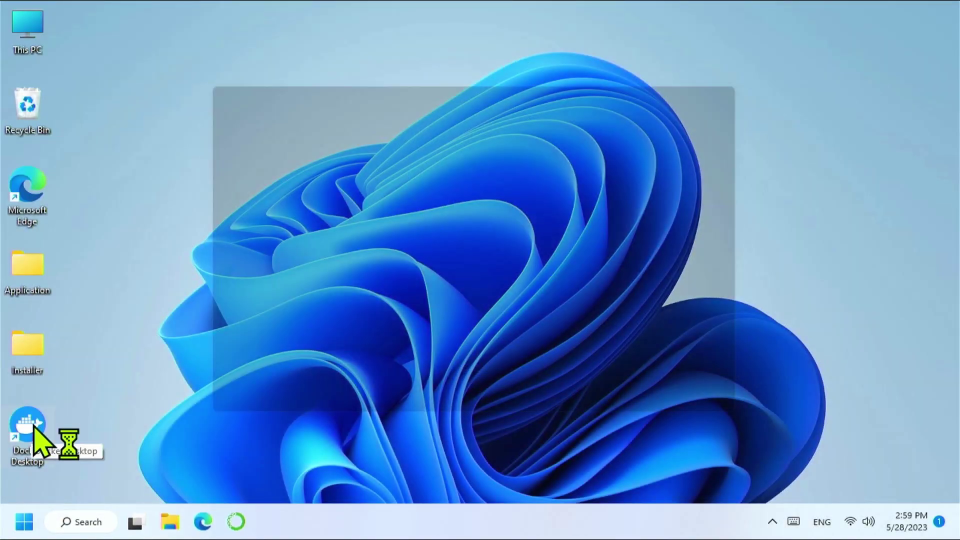
{"action": "key", "text": "Return"}
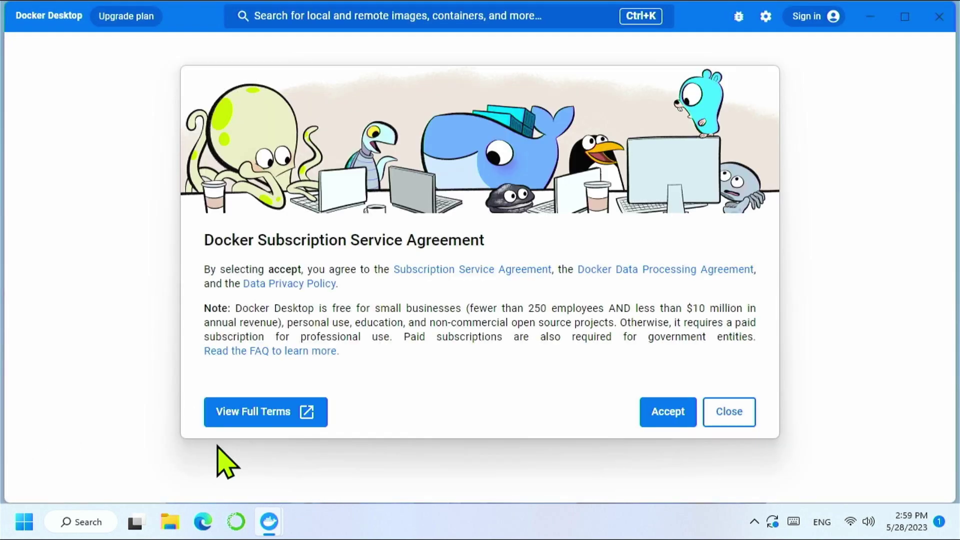
{"action": "left_click", "coordinate": [644, 420]}
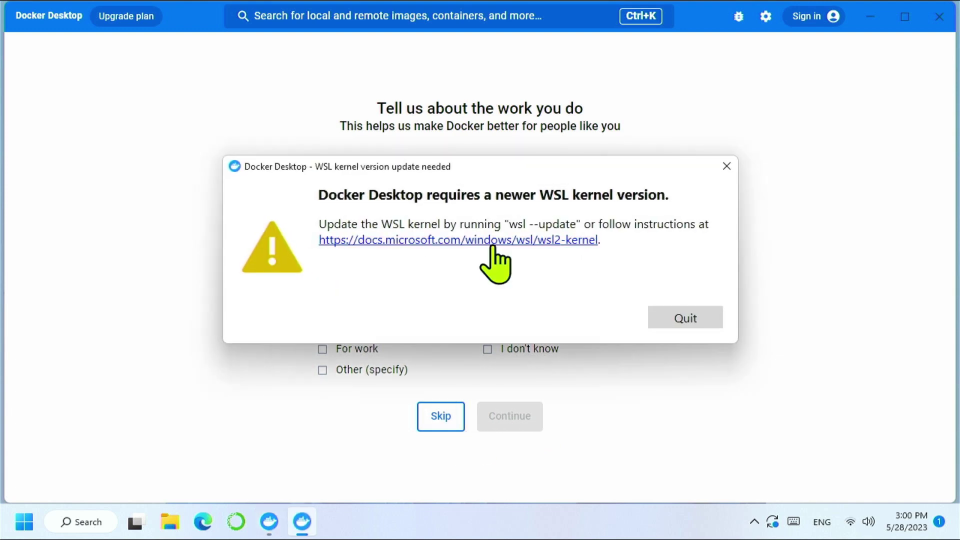
Open the WSL 2 kernel update instructions and start Windows PowerShell with administrator permission.
{"action": "left_click", "coordinate": [493, 240]}
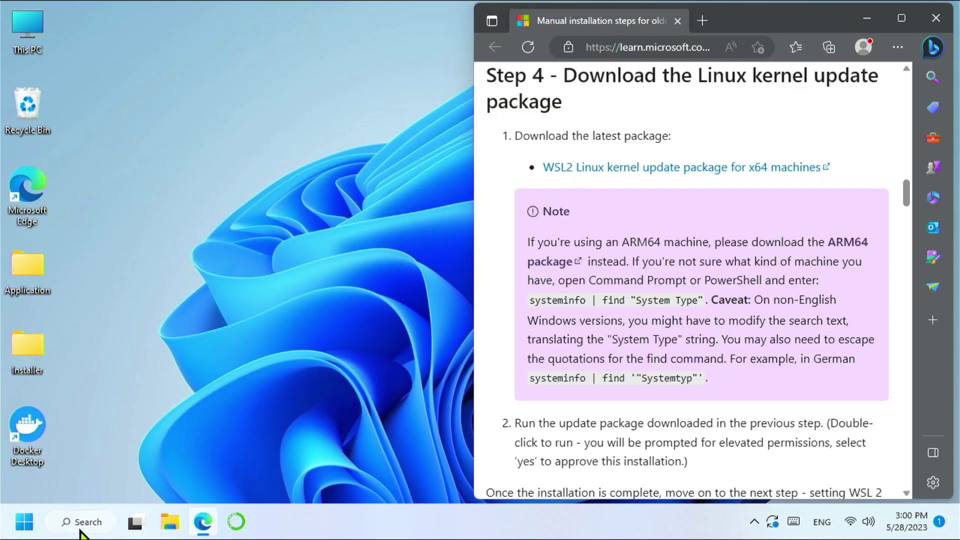
{"action": "left_click", "coordinate": [82, 525]}
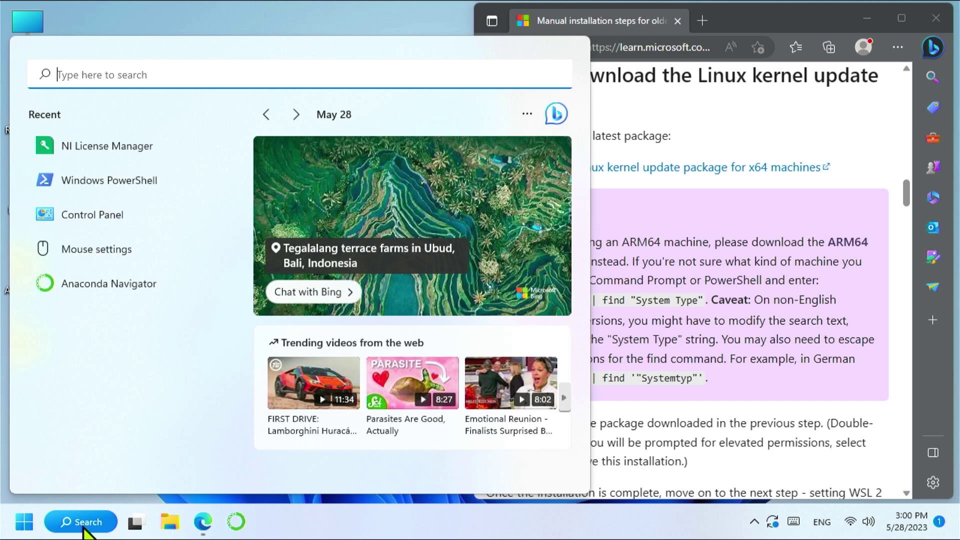
{"action": "right_click", "coordinate": [163, 187]}
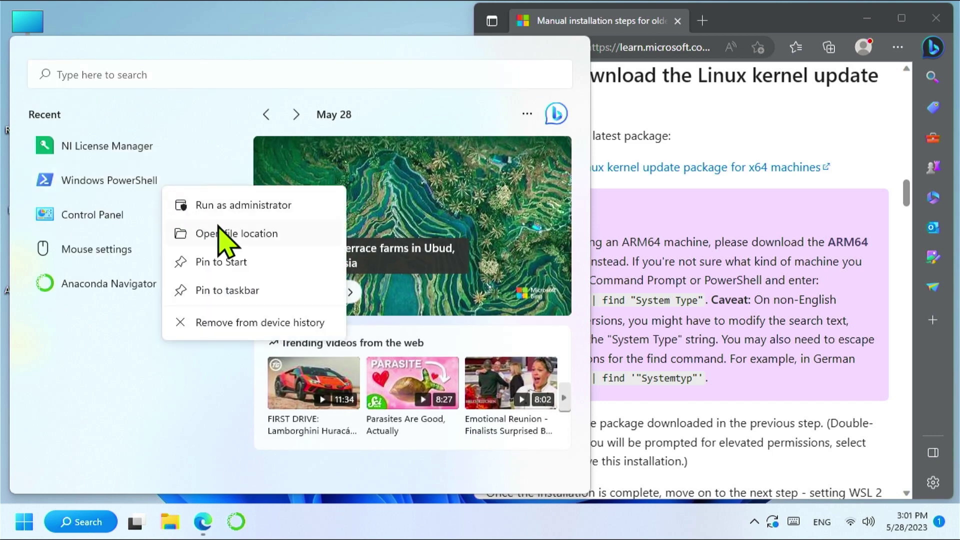
{"action": "key", "text": "Escape"}
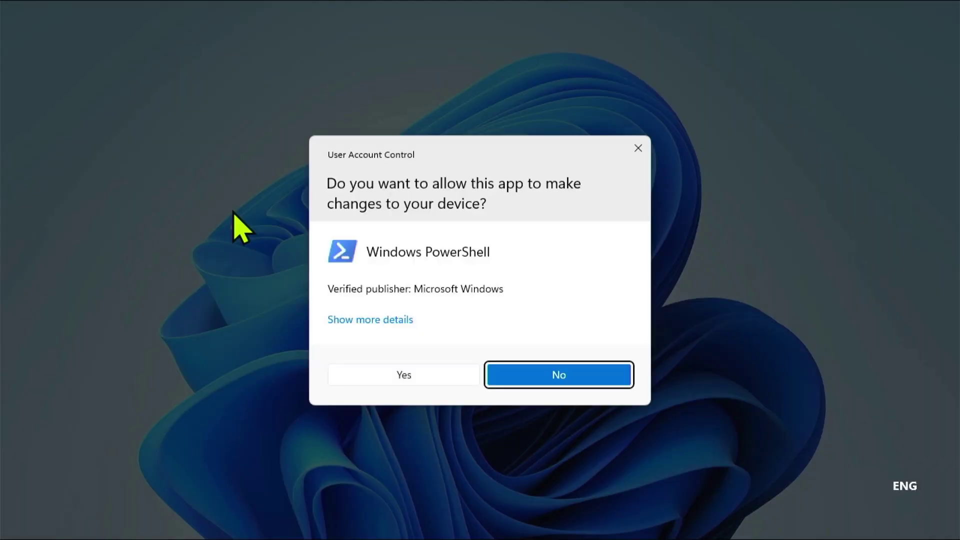
{"action": "left_click", "coordinate": [359, 376]}
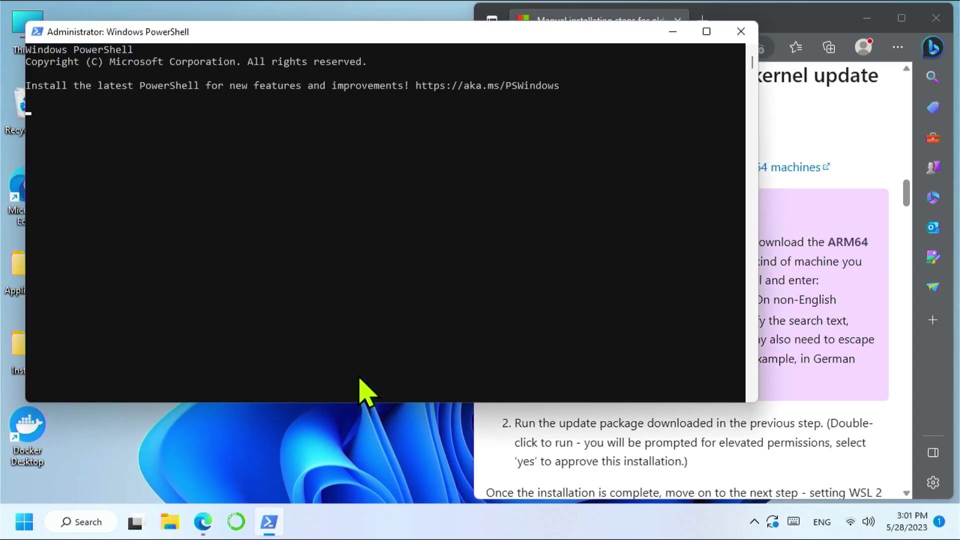
Place PowerShell beside the instructions, update the WSL kernel with wsl --update, and allow Host Process for Windows Services to make changes.
{"action": "key", "text": "super+Left"}
{"action": "scroll", "coordinate": [700, 340], "scroll_direction": "down", "scroll_amount": 4}
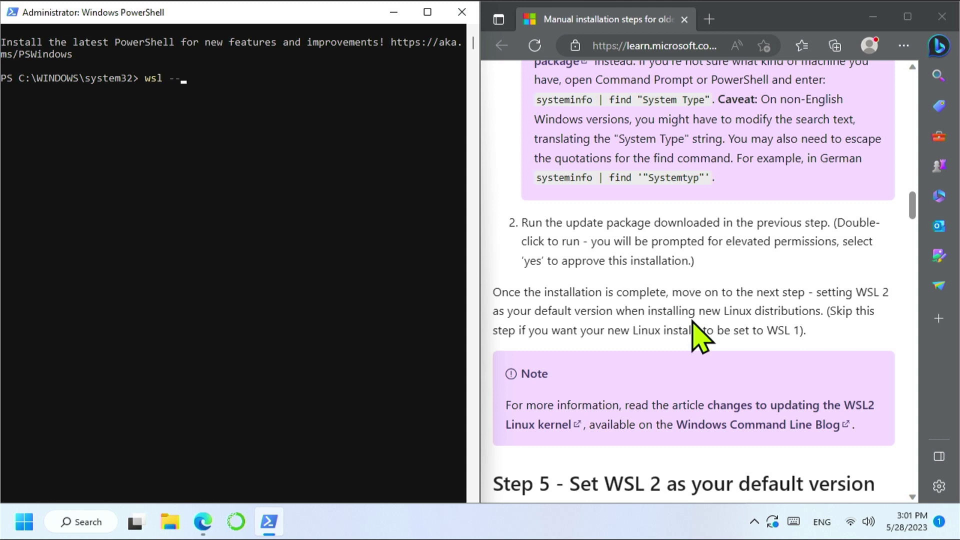
{"action": "key", "text": "Return"}
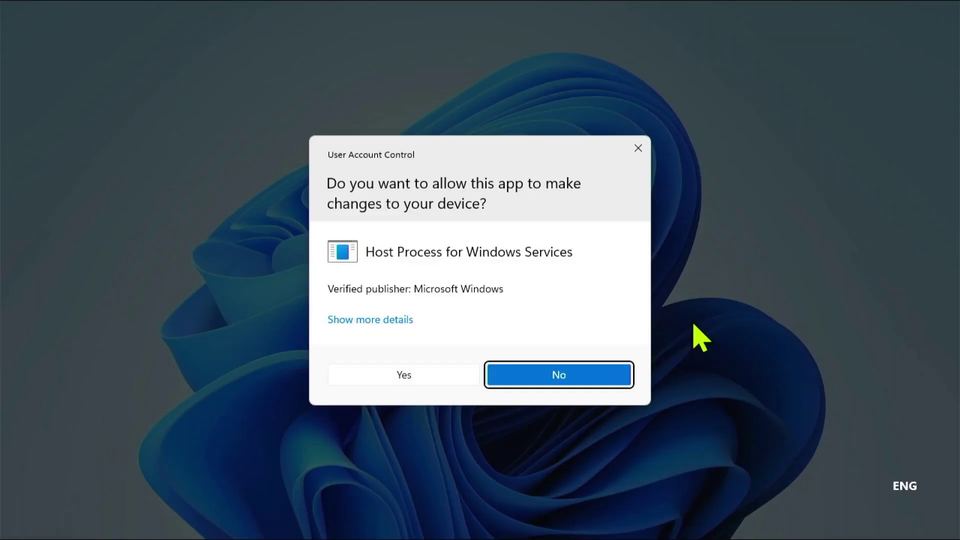
{"action": "left_click", "coordinate": [406, 376]}
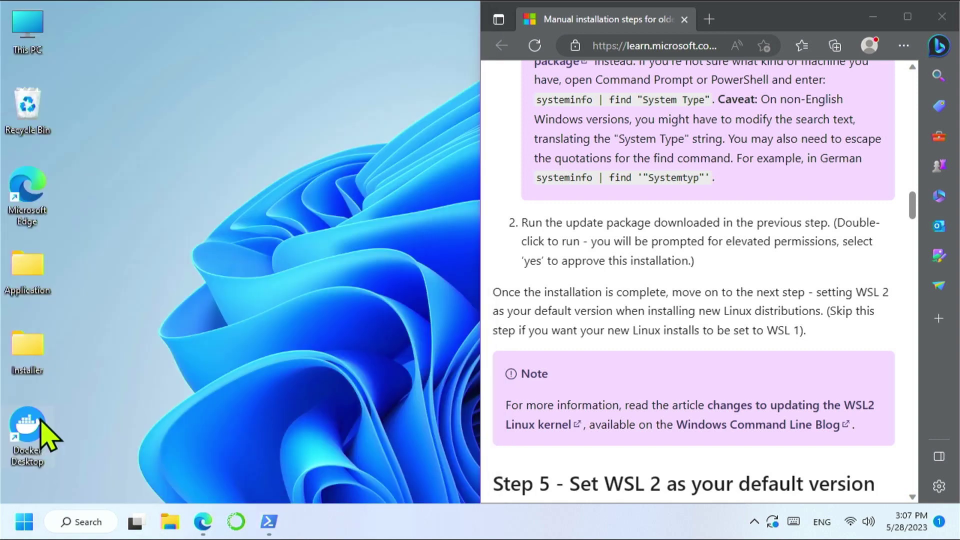
Relaunch Docker Desktop and check its Images and Containers views.
{"action": "double_click", "coordinate": [41, 421]}
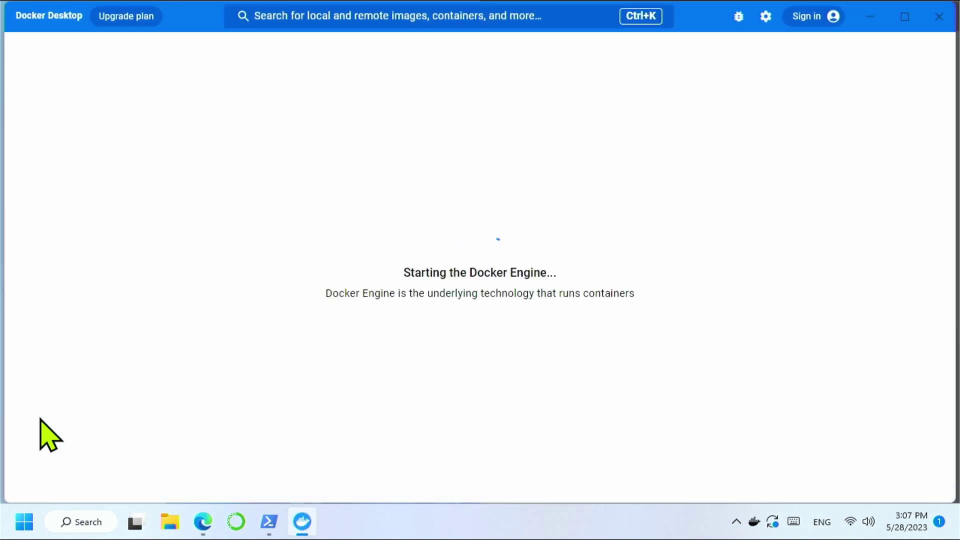
{"action": "left_click", "coordinate": [92, 86]}
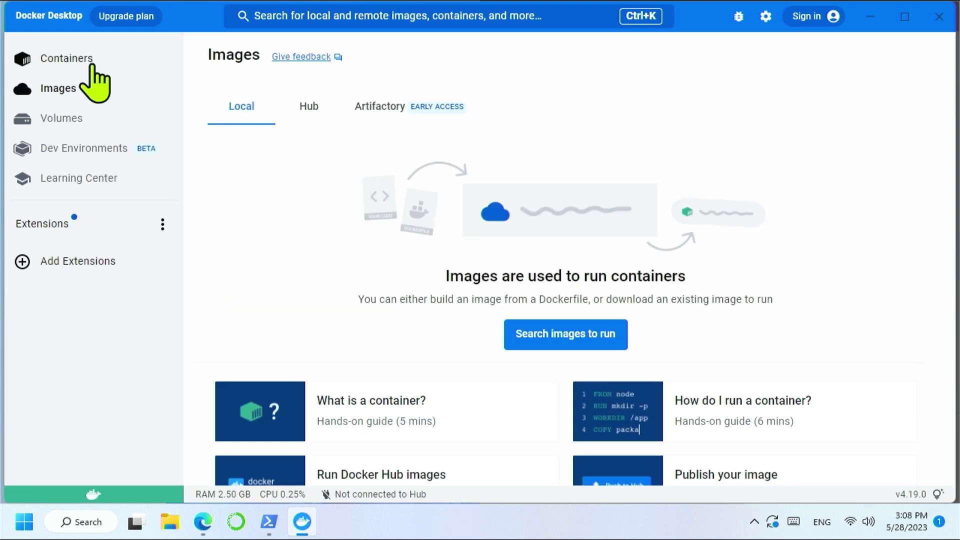
{"action": "left_click", "coordinate": [95, 65]}
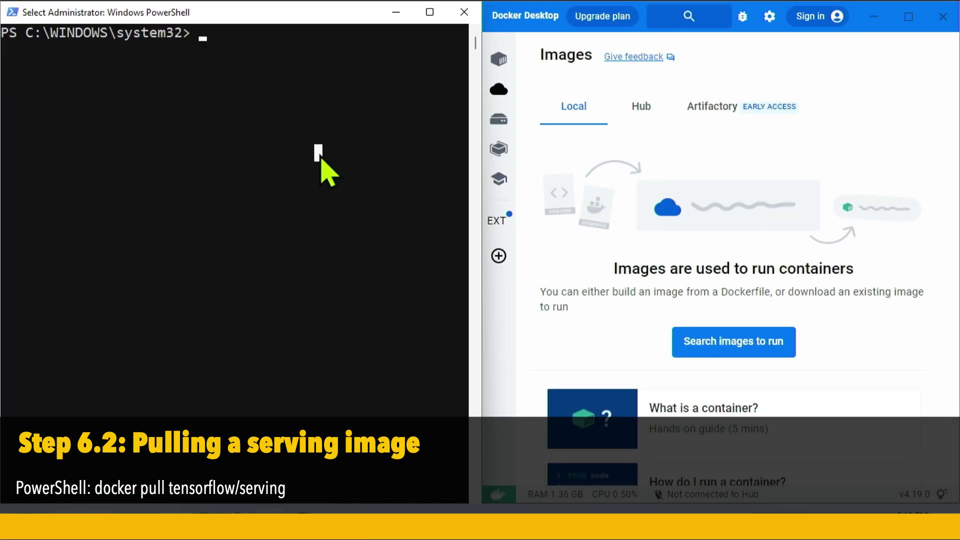
Pull the serving image in PowerShell with docker pull tensorflow/serving.
{"action": "type", "text": "dock"}
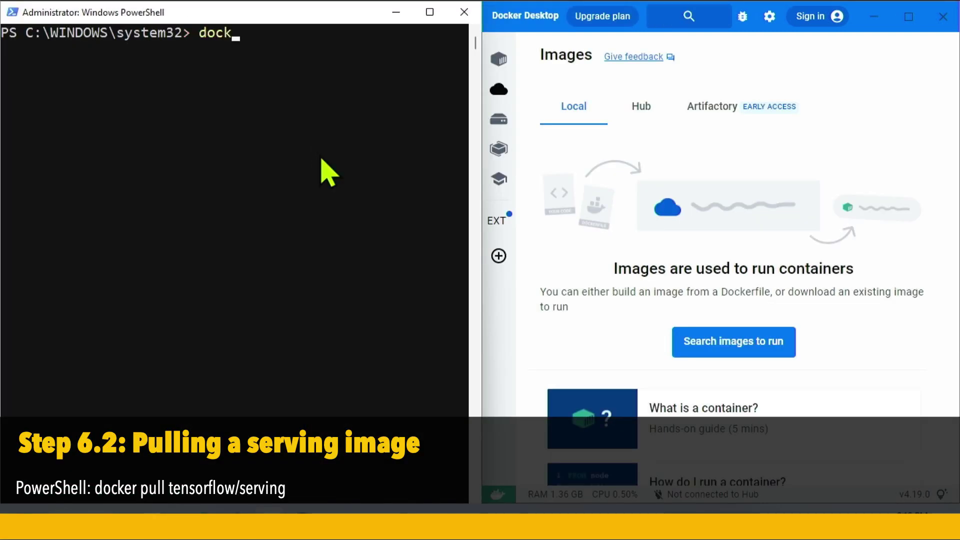
{"action": "type", "text": "er pull tensorflow"}
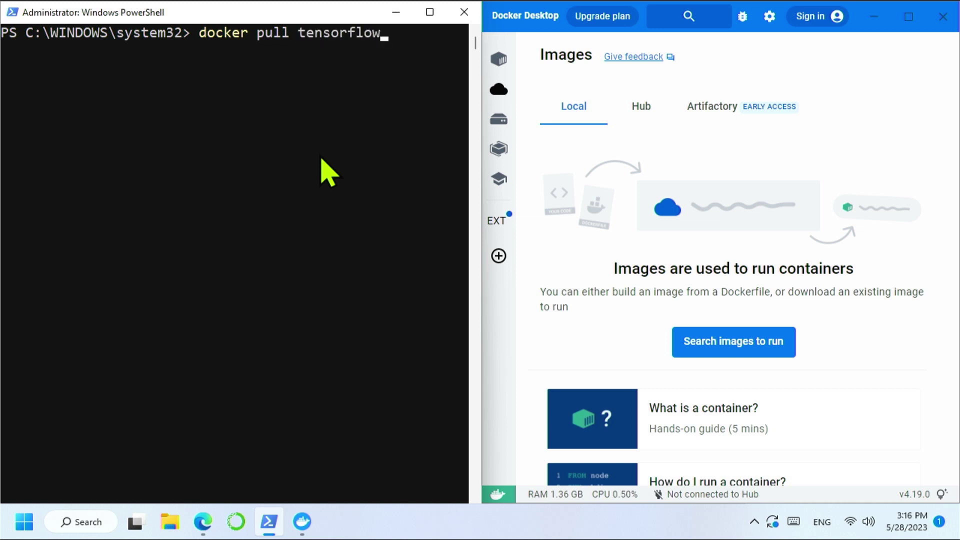
{"action": "type", "text": "/serving"}
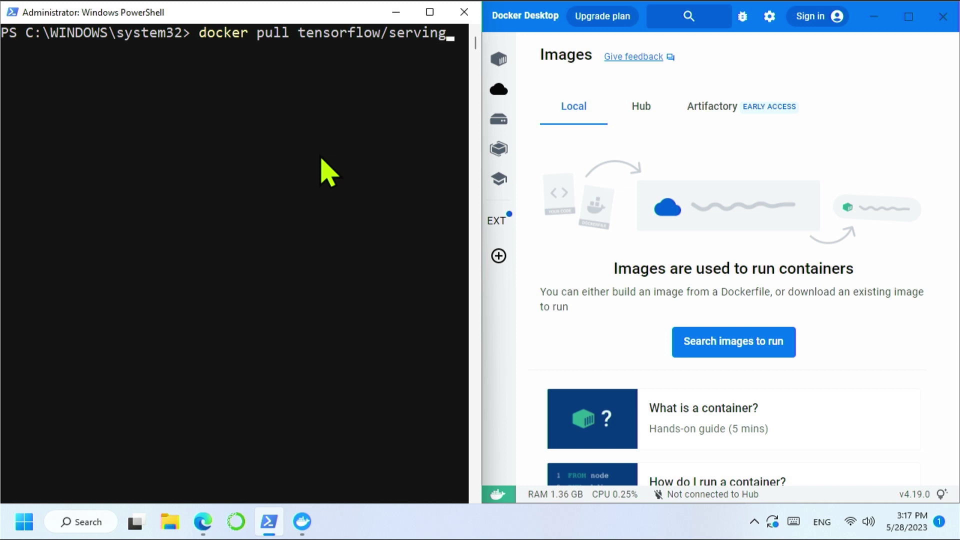
{"action": "key", "text": "Return"}
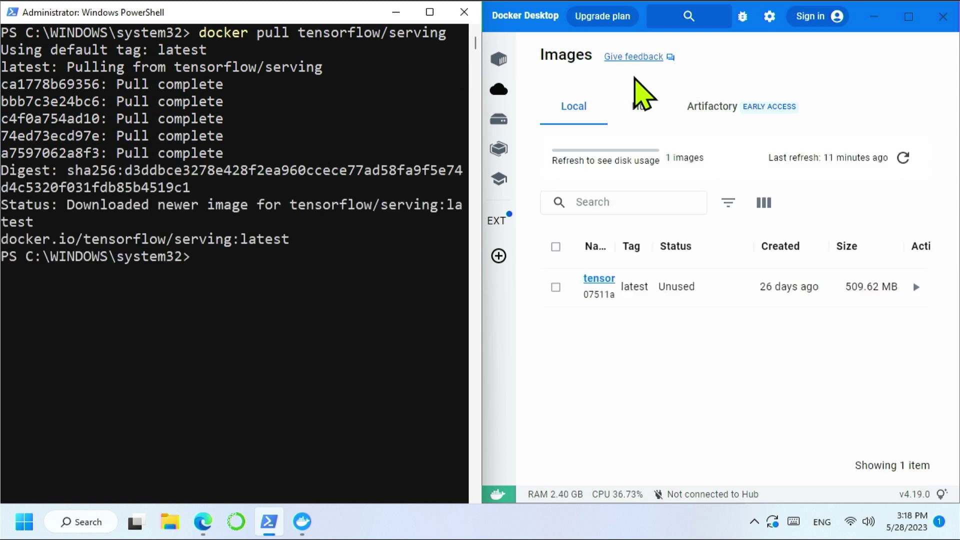
Show Docker's Containers view and enter docker run -t --rm -p 8501:8501 -v "" in PowerShell for the serving container.
{"action": "left_click", "coordinate": [500, 60]}
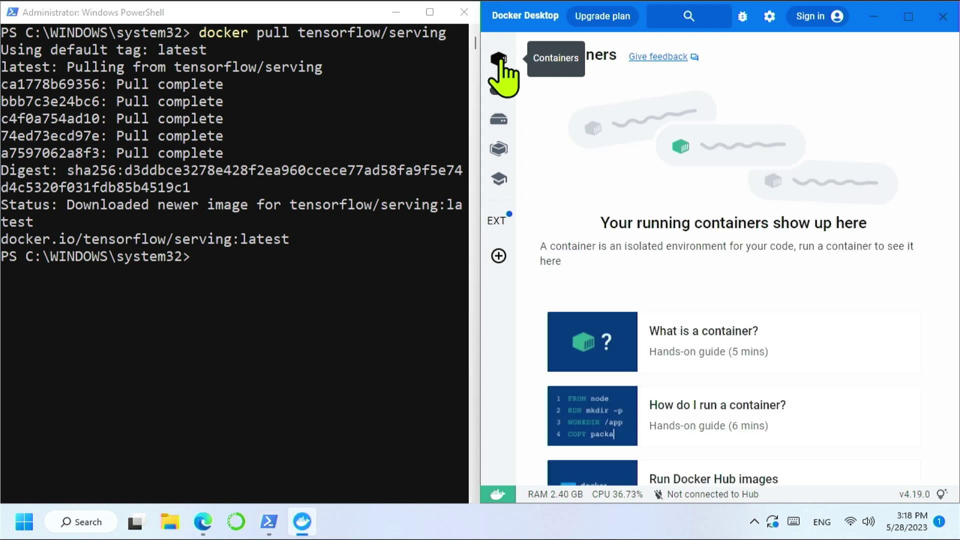
{"action": "left_click", "coordinate": [235, 291]}
{"action": "type", "text": "docker run -t --rm -p 8501:8501 -v \"\""}
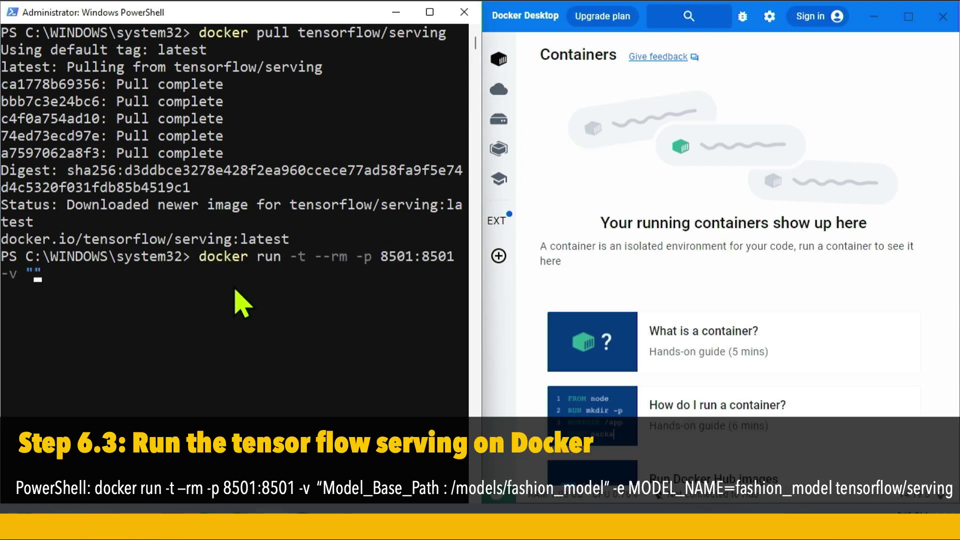